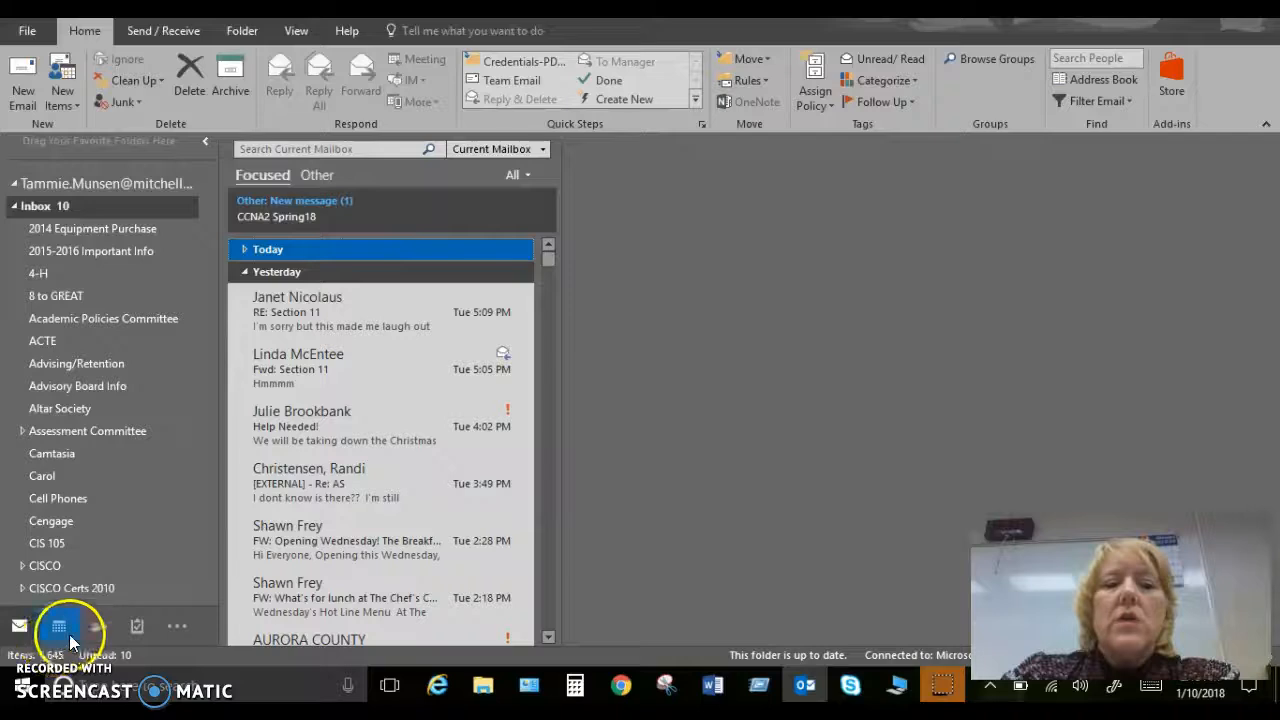
Open the calendar and switch it to the Month view and back to the Week view
{"action": "mouse_move", "coordinate": [59, 628]}
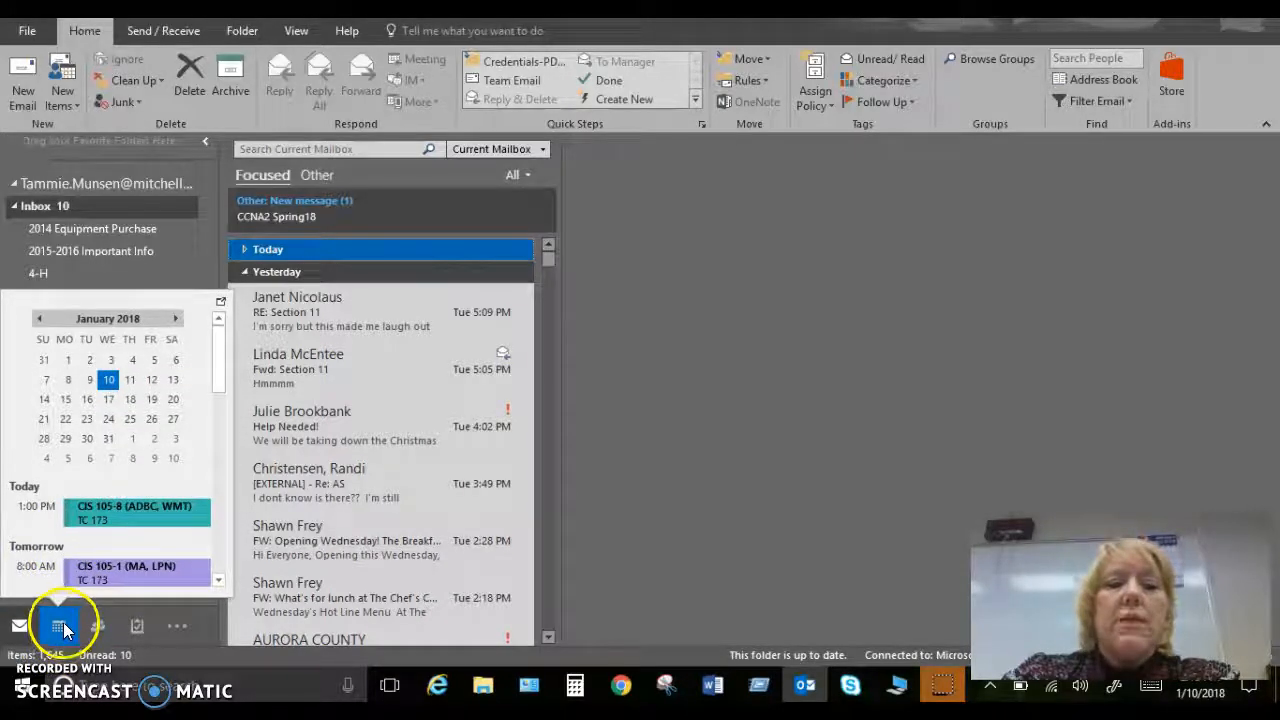
{"action": "left_click", "coordinate": [59, 626]}
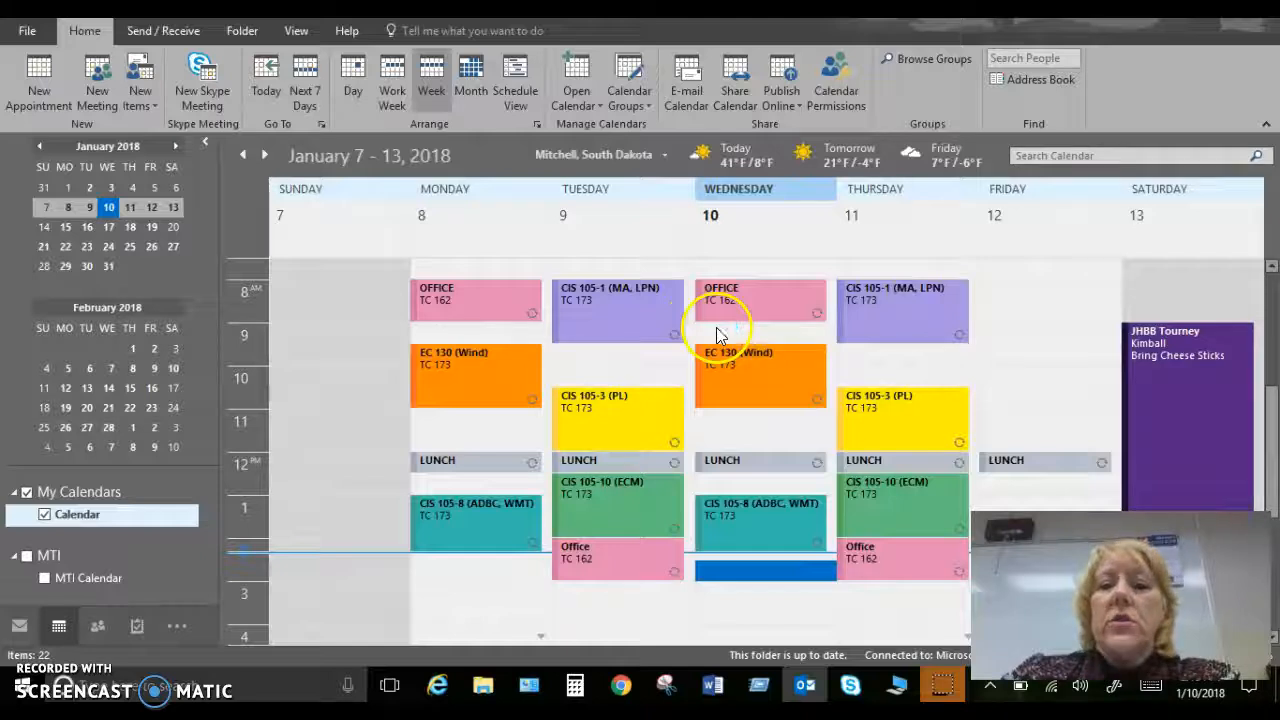
{"action": "left_click", "coordinate": [479, 67]}
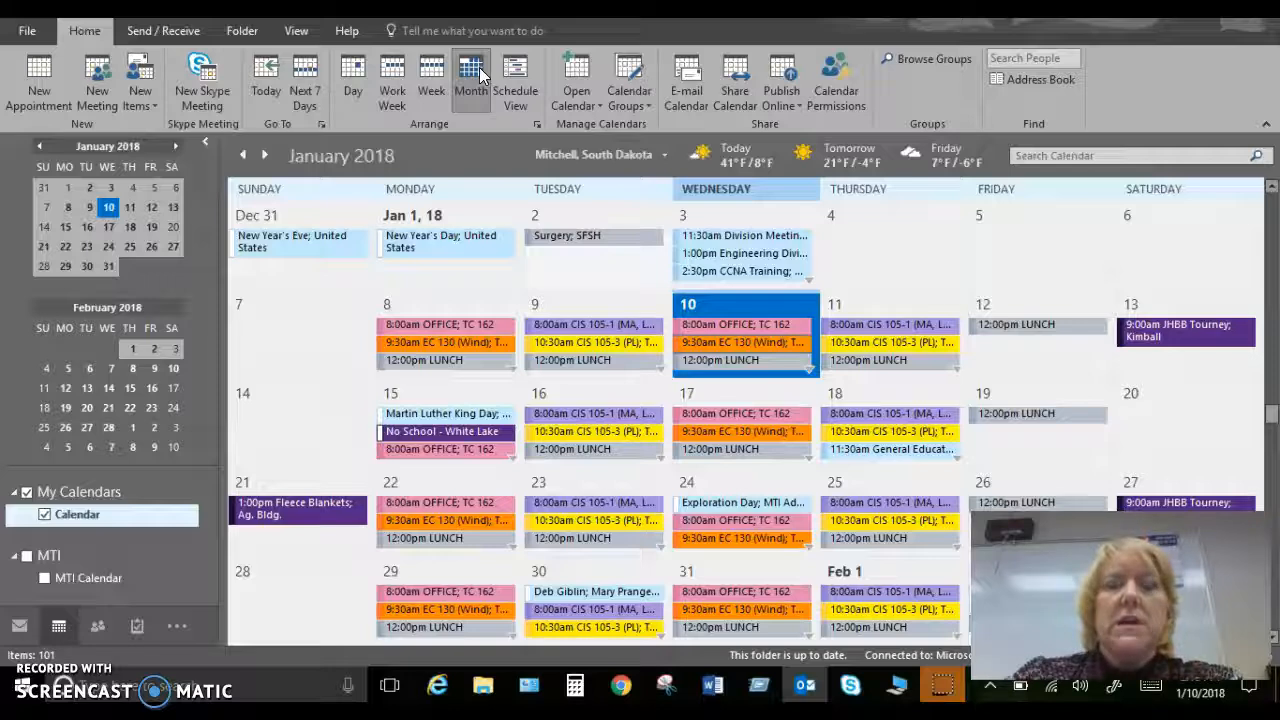
{"action": "left_click", "coordinate": [432, 72]}
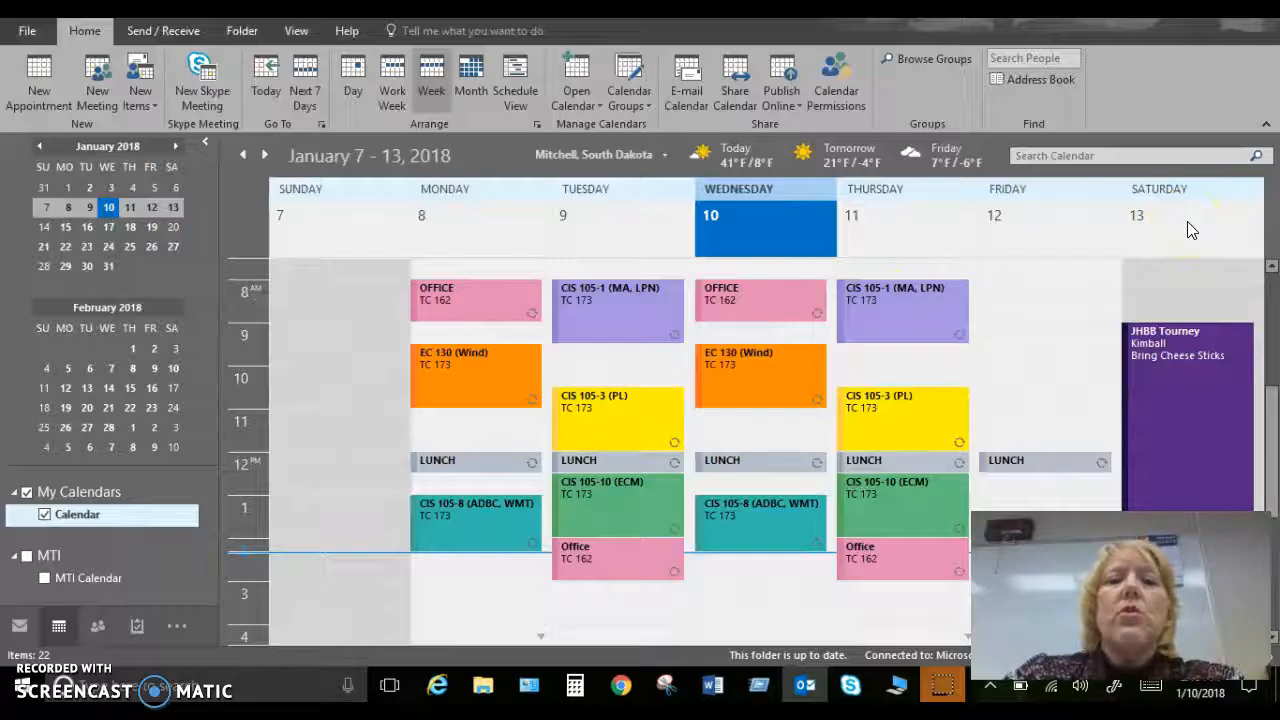
Create a new appointment with the subject "MA 121" and the location "TC173"
{"action": "left_click", "coordinate": [37, 75]}
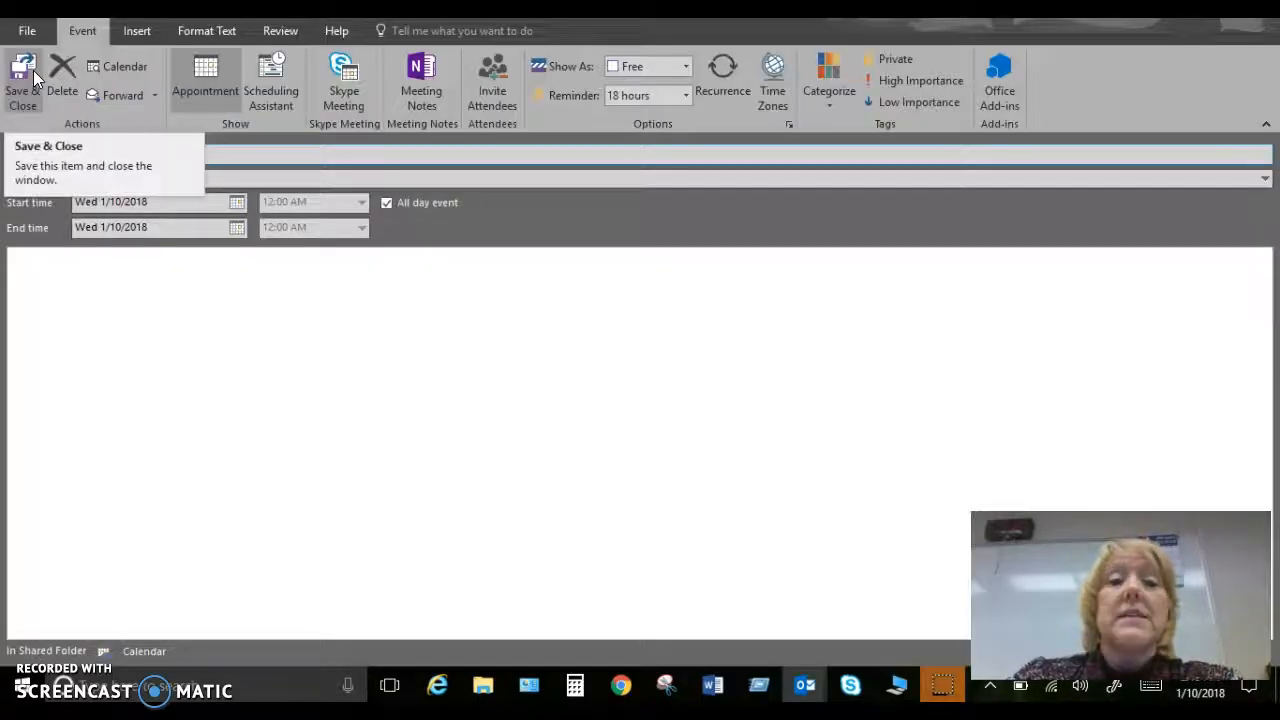
{"action": "left_click", "coordinate": [232, 157]}
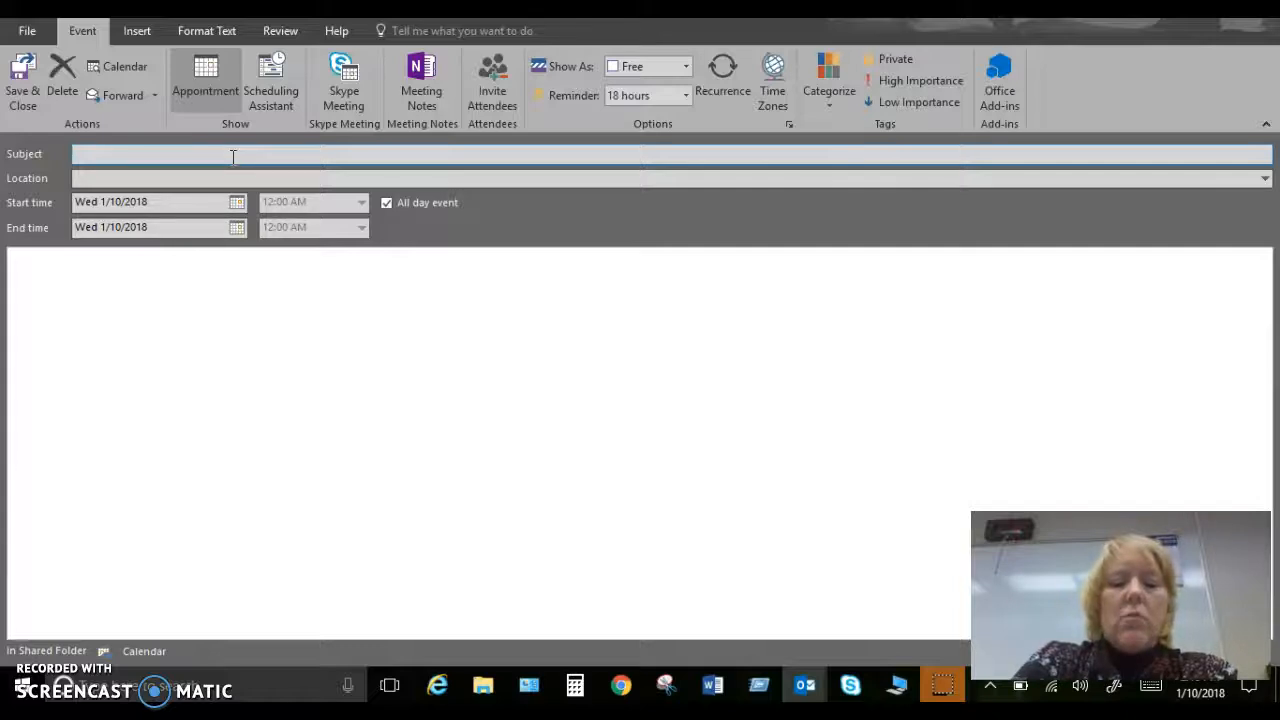
{"action": "type", "text": "MA"}
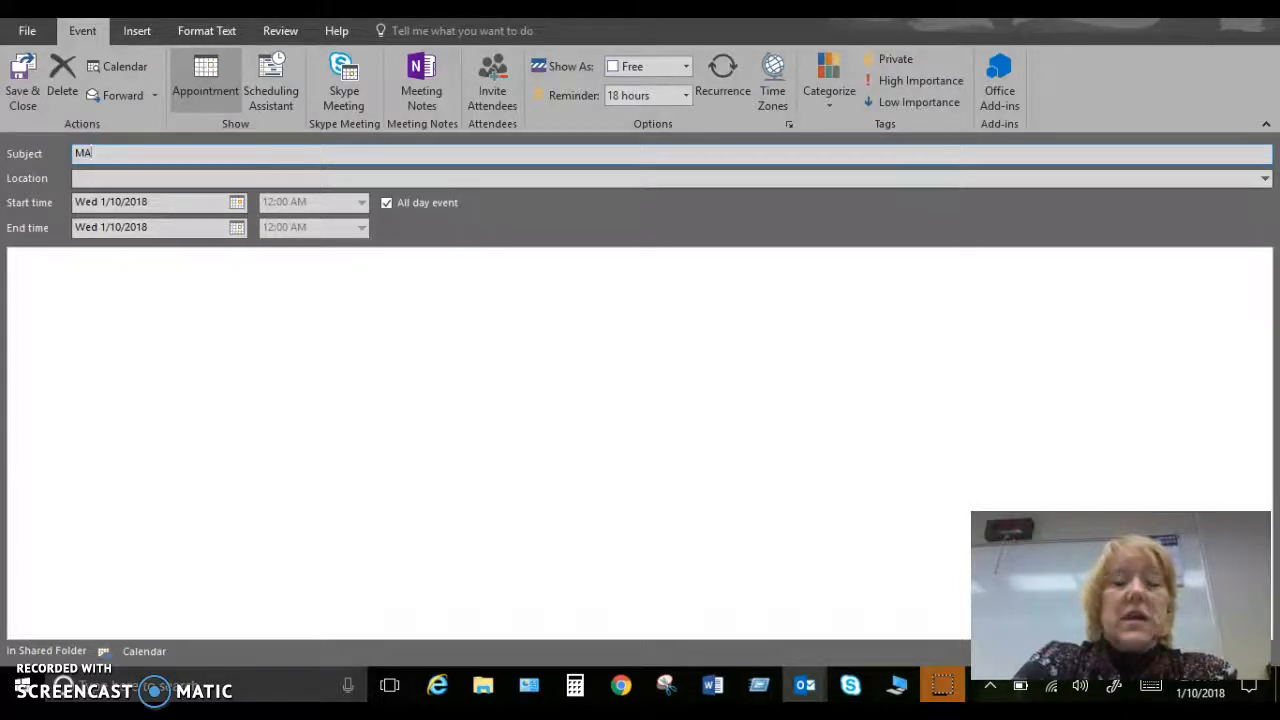
{"action": "type", "text": " 121"}
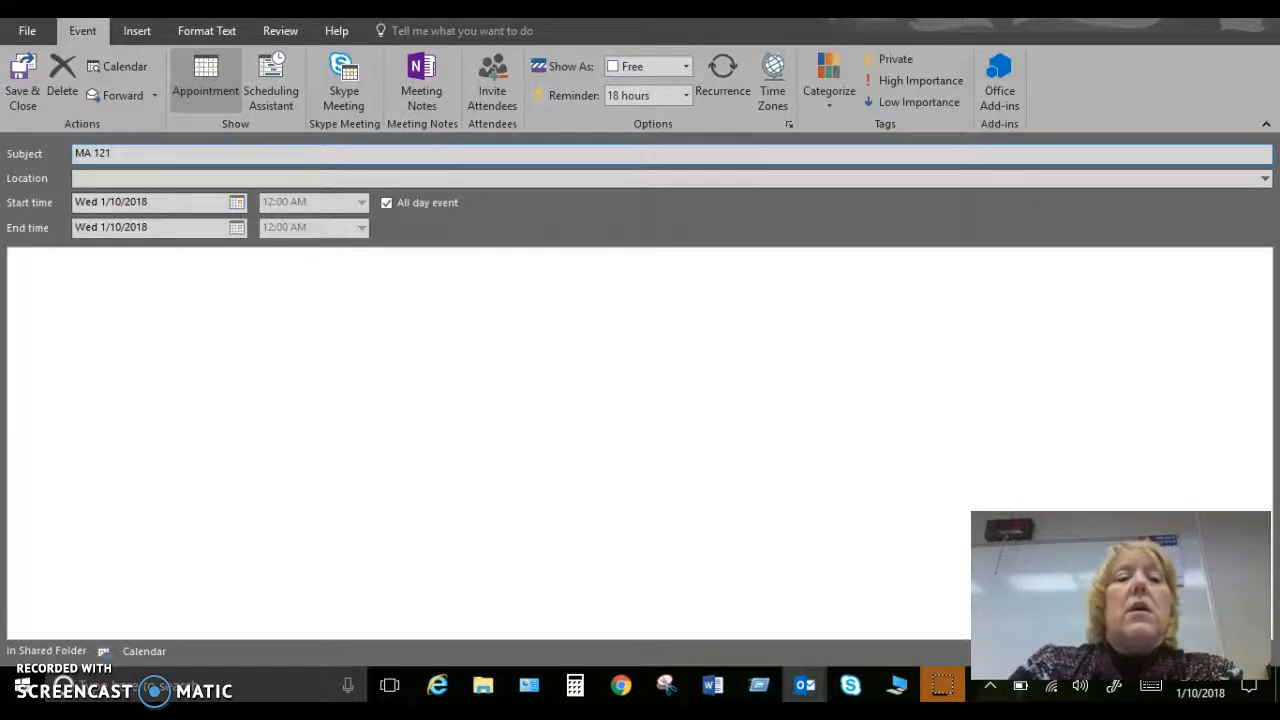
{"action": "left_click", "coordinate": [129, 177]}
{"action": "type", "text": "TC"}
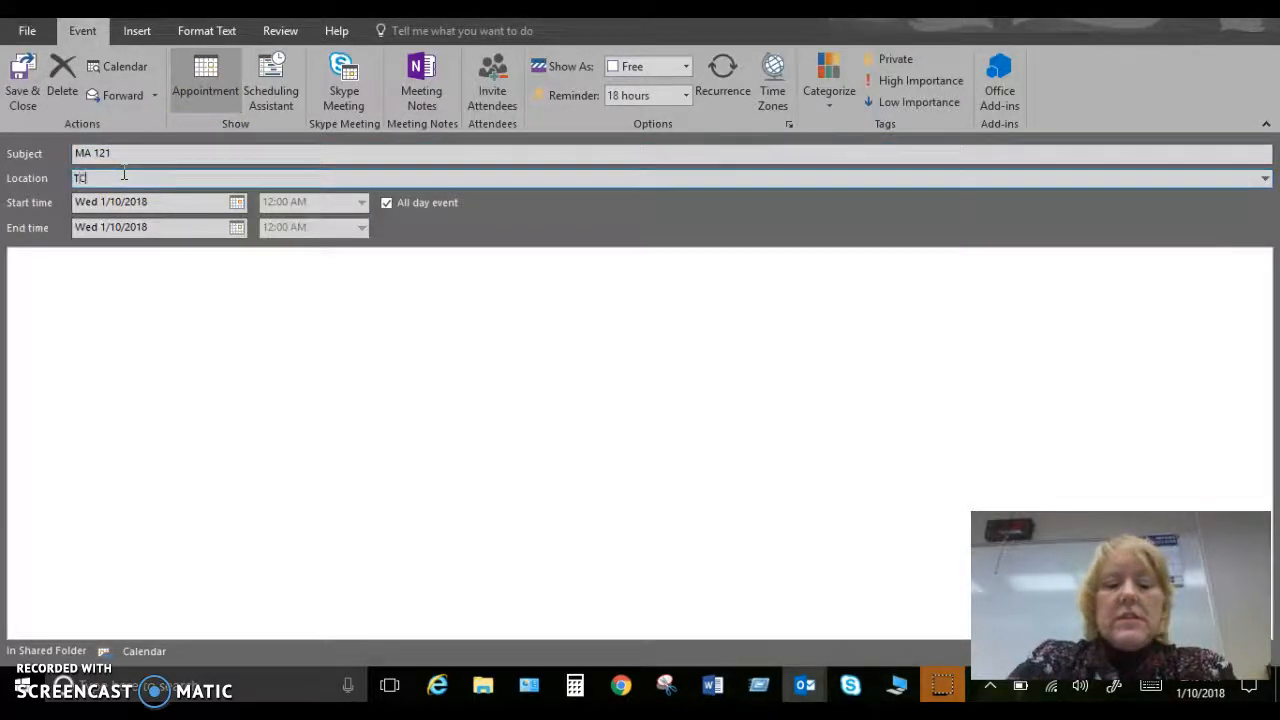
{"action": "type", "text": "173"}
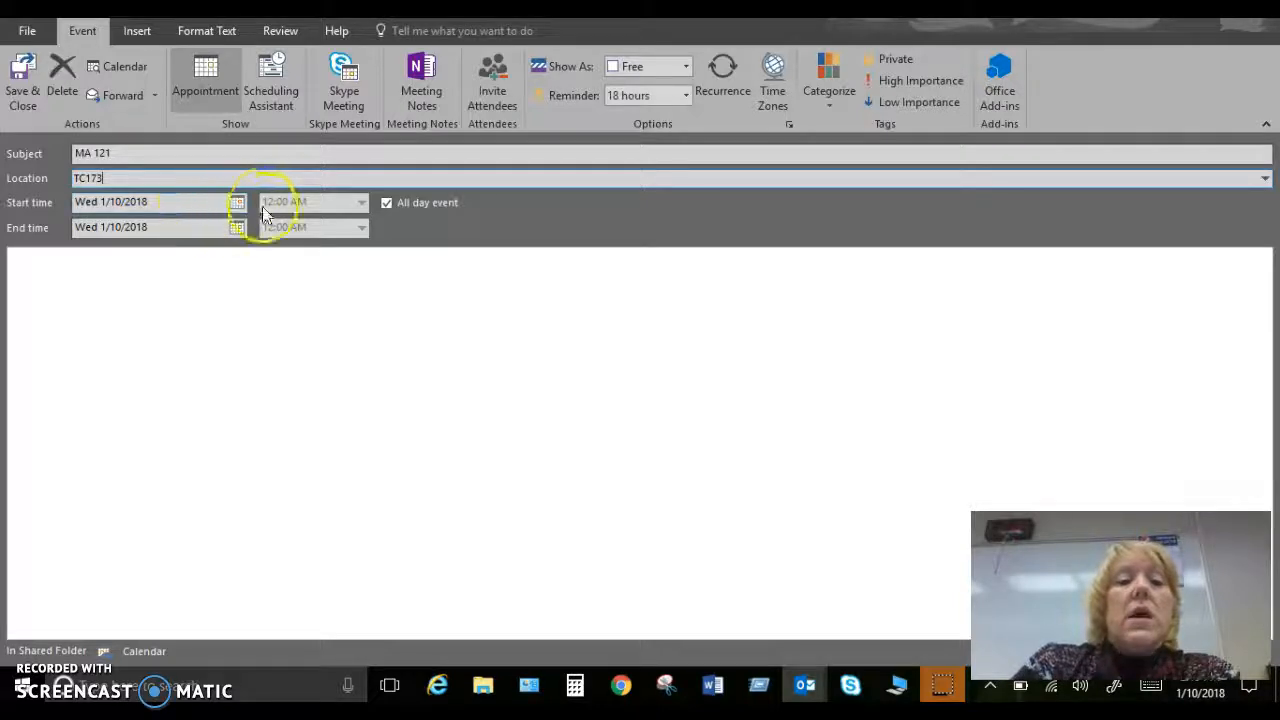
Open the recurrence settings of the MA 121 appointment and set the start time to 9:00 AM
{"action": "left_click", "coordinate": [724, 76]}
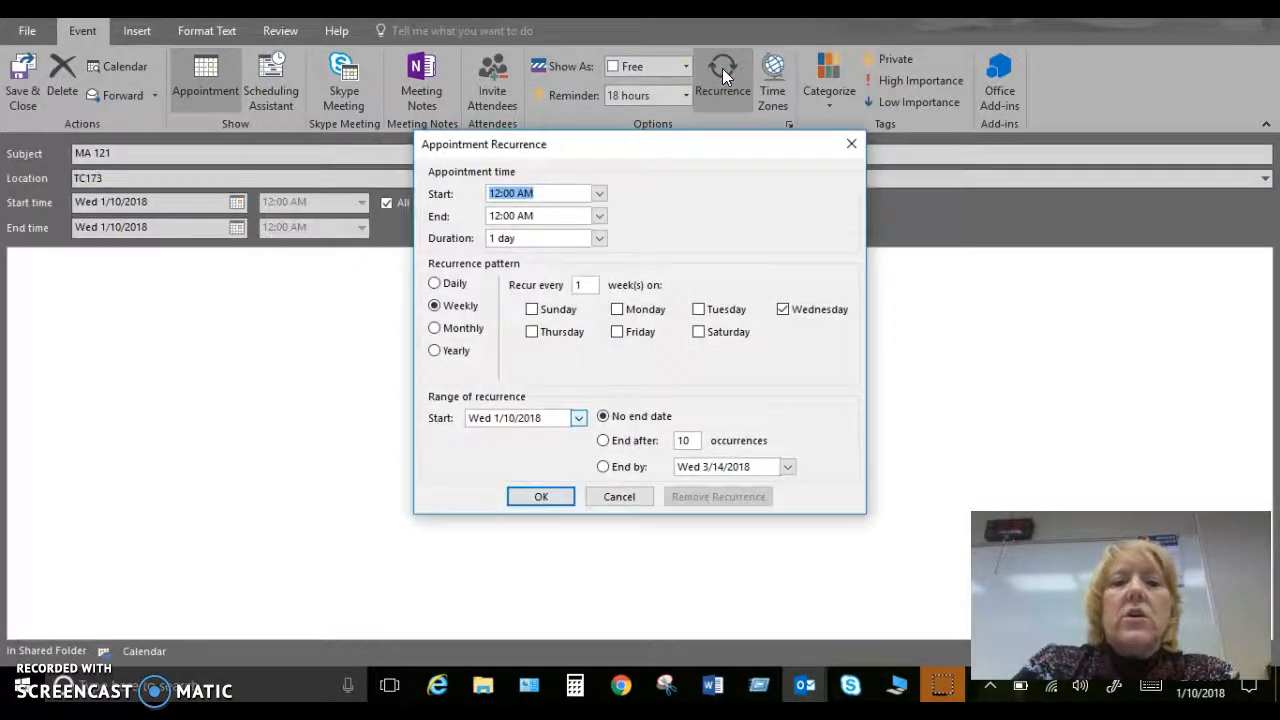
{"action": "left_click", "coordinate": [599, 193]}
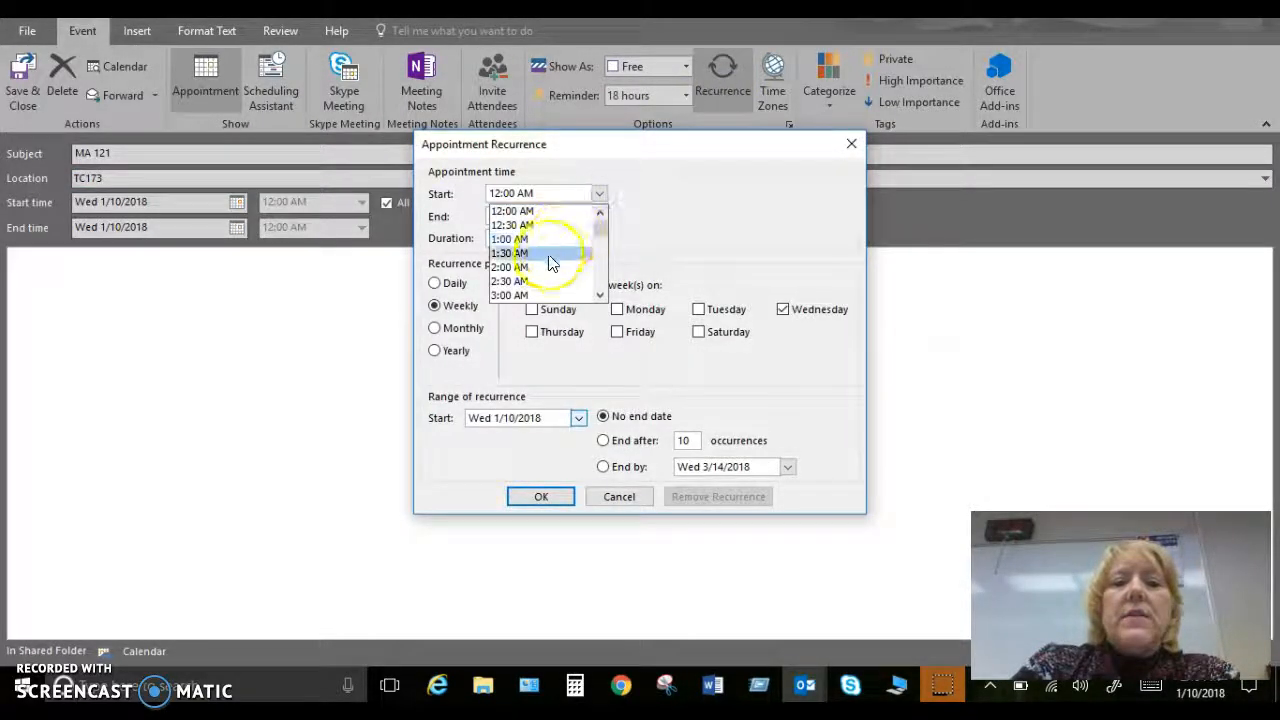
{"action": "left_click", "coordinate": [599, 295]}
{"action": "left_click", "coordinate": [599, 295]}
{"action": "left_click", "coordinate": [599, 295]}
{"action": "left_click", "coordinate": [599, 296]}
{"action": "left_click", "coordinate": [599, 296]}
{"action": "left_click", "coordinate": [599, 296]}
{"action": "left_click", "coordinate": [599, 296]}
{"action": "left_click", "coordinate": [599, 296]}
{"action": "left_click", "coordinate": [599, 296]}
{"action": "left_click", "coordinate": [599, 296]}
{"action": "left_click", "coordinate": [599, 296]}
{"action": "left_click", "coordinate": [549, 291]}
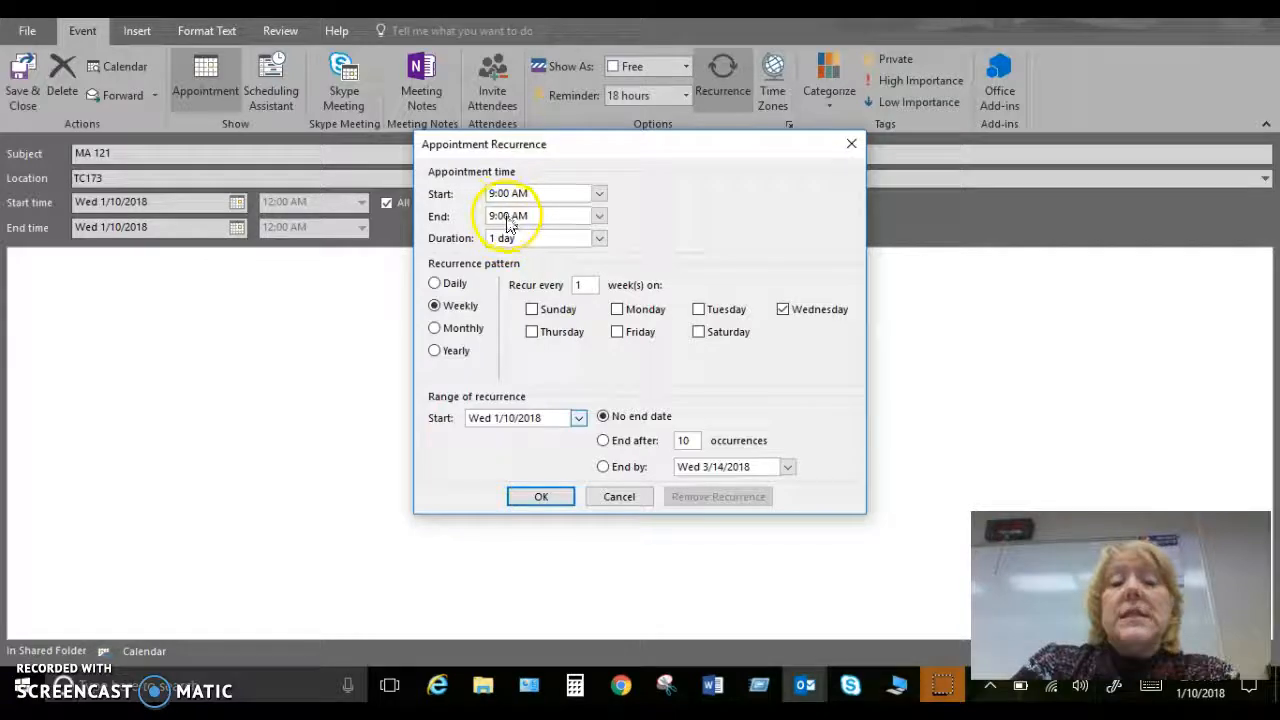
Change the recurring appointment's end time to 10:20 AM and let the duration update
{"action": "left_click", "coordinate": [507, 217]}
{"action": "key", "text": "BackSpace"}
{"action": "key", "text": "BackSpace"}
{"action": "key", "text": "BackSpace"}
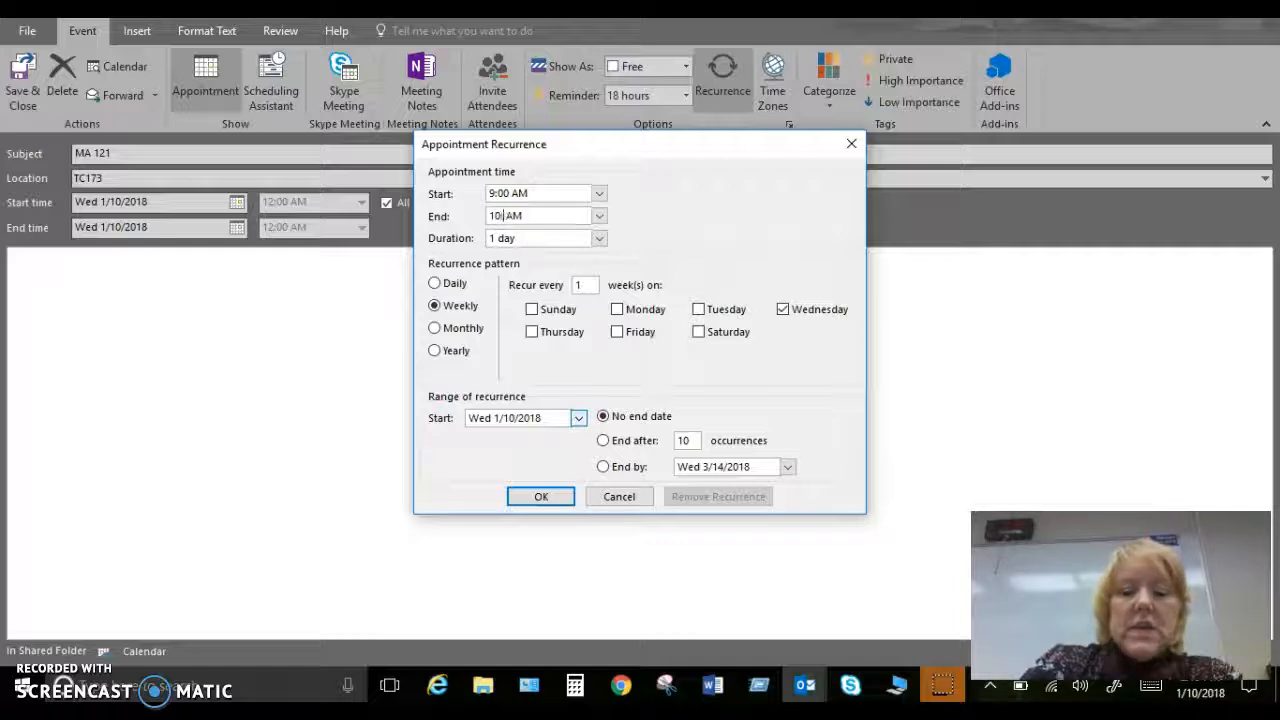
{"action": "left_click", "coordinate": [510, 240]}
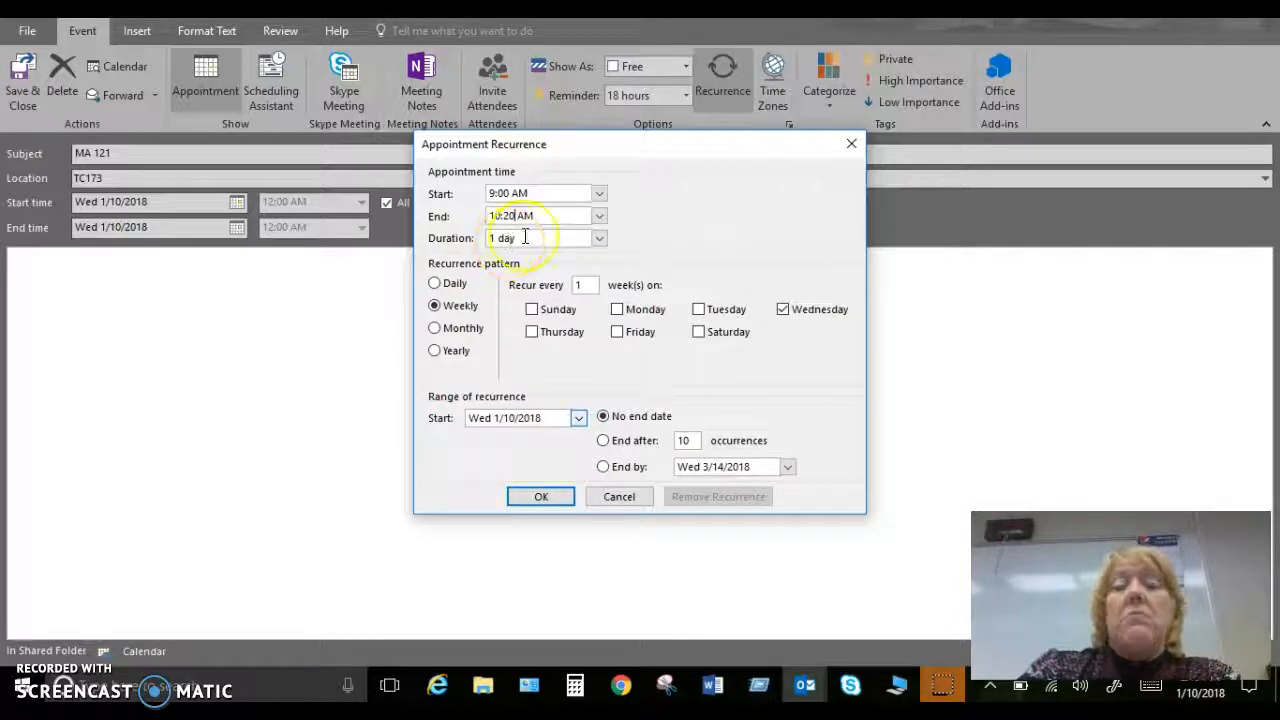
{"action": "left_click", "coordinate": [553, 216]}
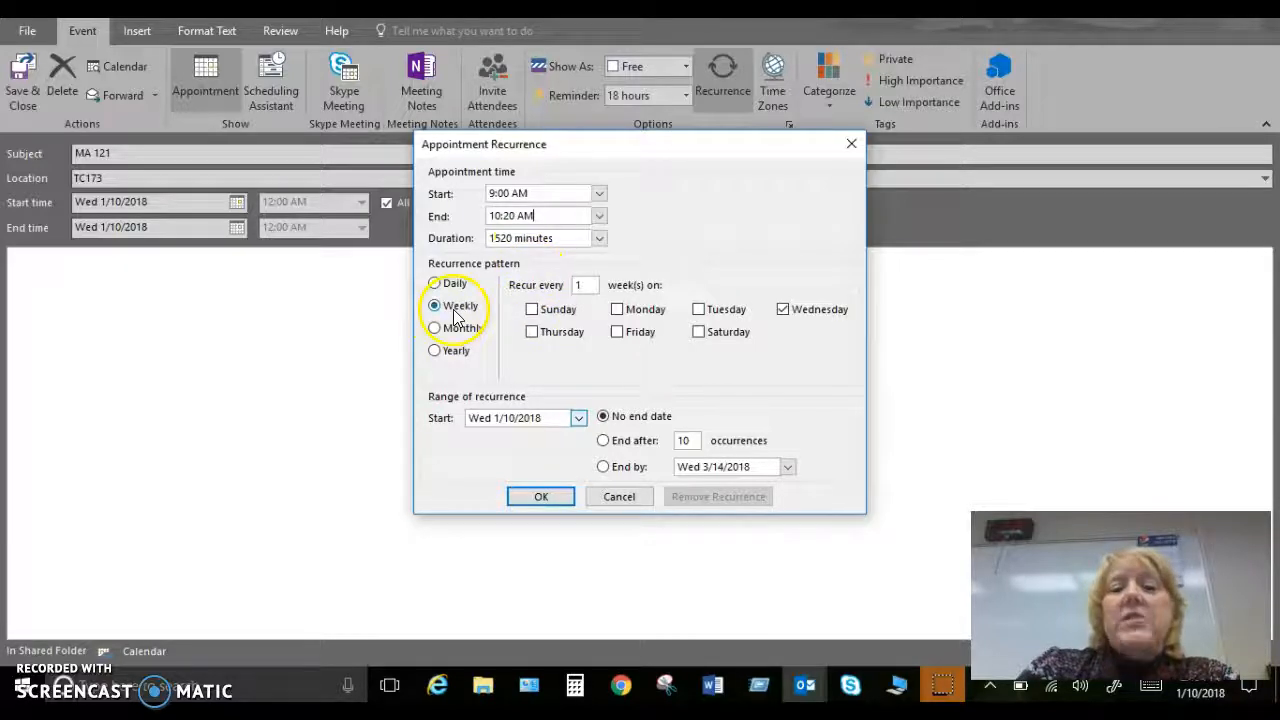
Set the weekly recurrence pattern to repeat on Monday and Wednesday
{"action": "left_click", "coordinate": [617, 309]}
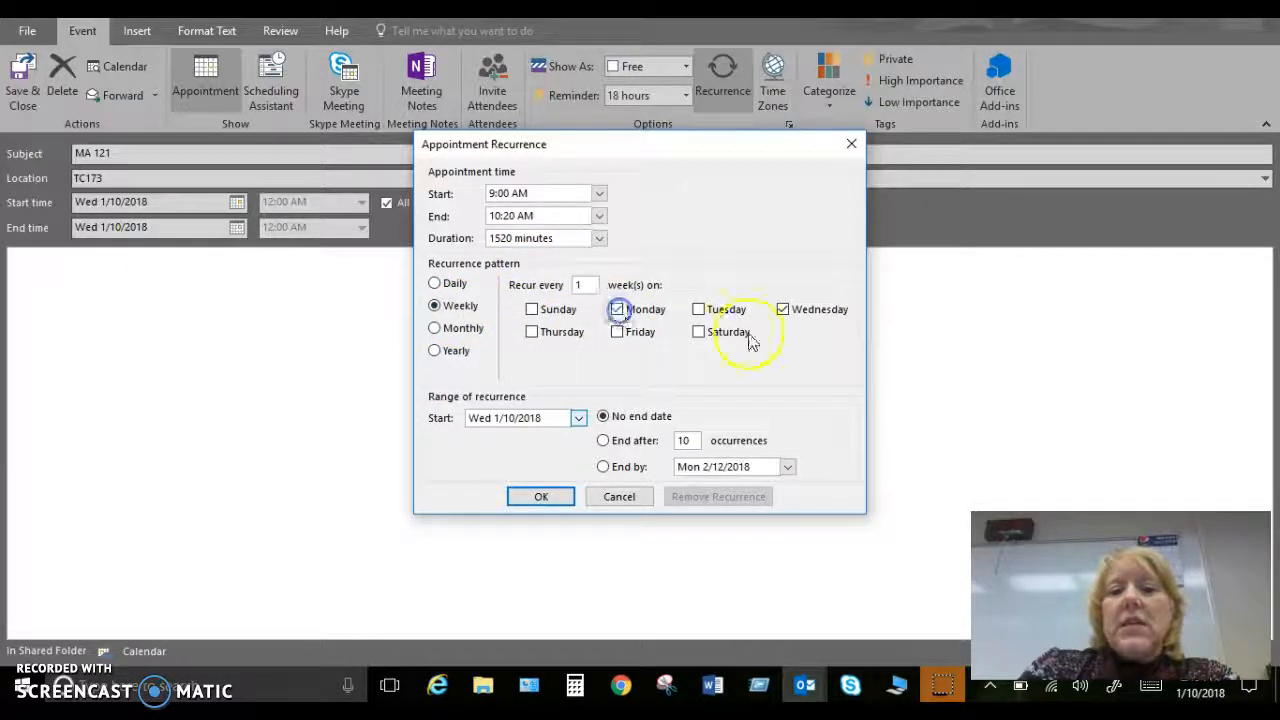
{"action": "left_click", "coordinate": [783, 309]}
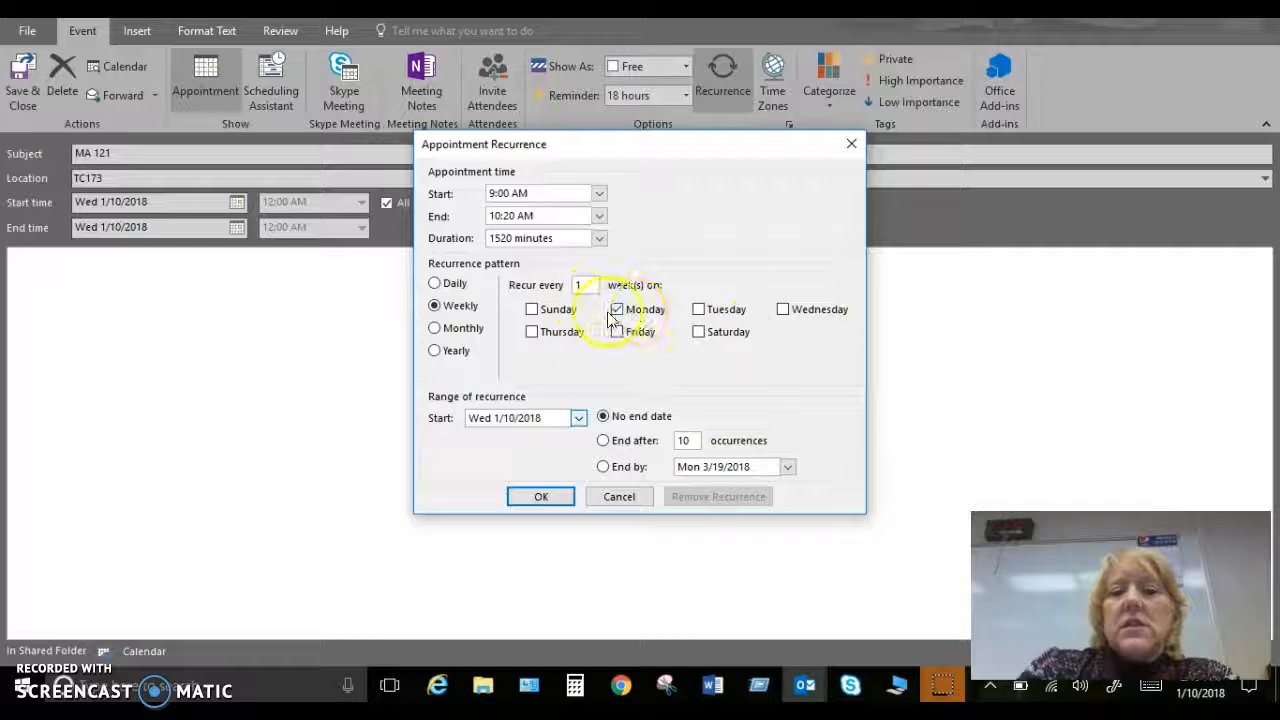
{"action": "left_click", "coordinate": [783, 309]}
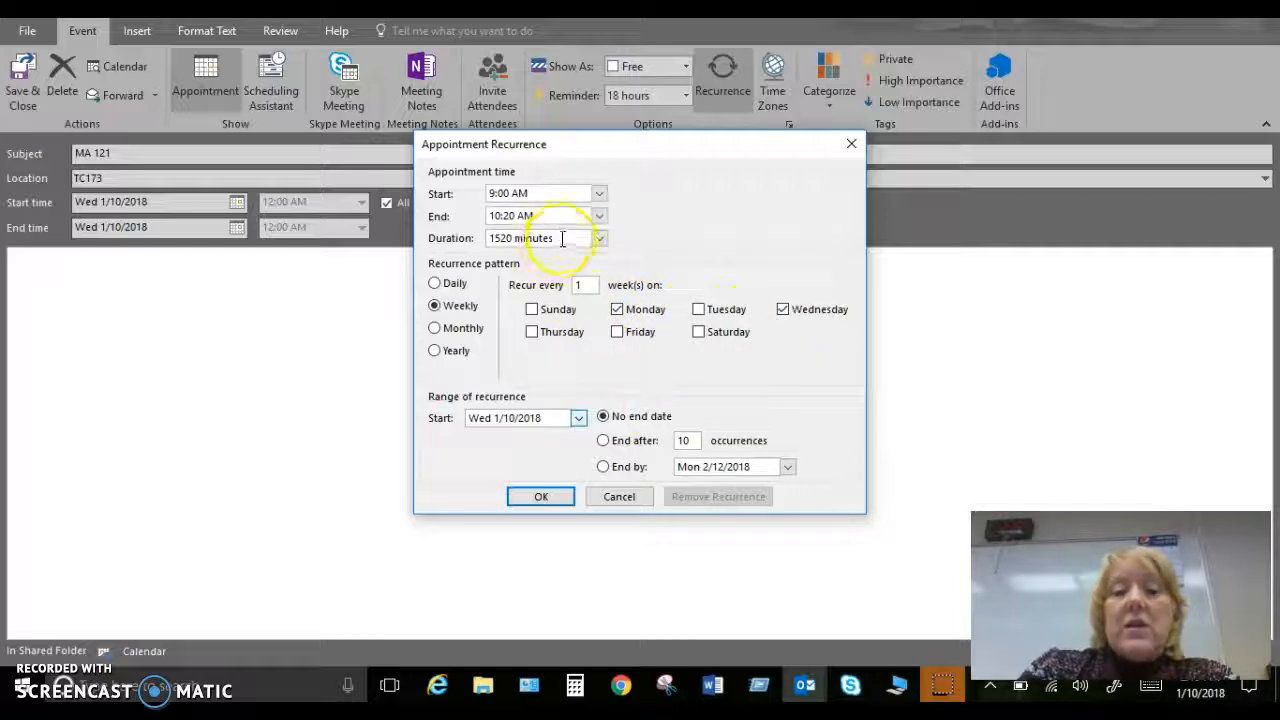
Reset the appointment's duration to 0 minutes and re-enter the end time as 10:20 AM
{"action": "left_click_drag", "start_coordinate": [562, 239], "coordinate": [455, 248]}
{"action": "type", "text": "0"}
{"action": "left_click", "coordinate": [538, 216]}
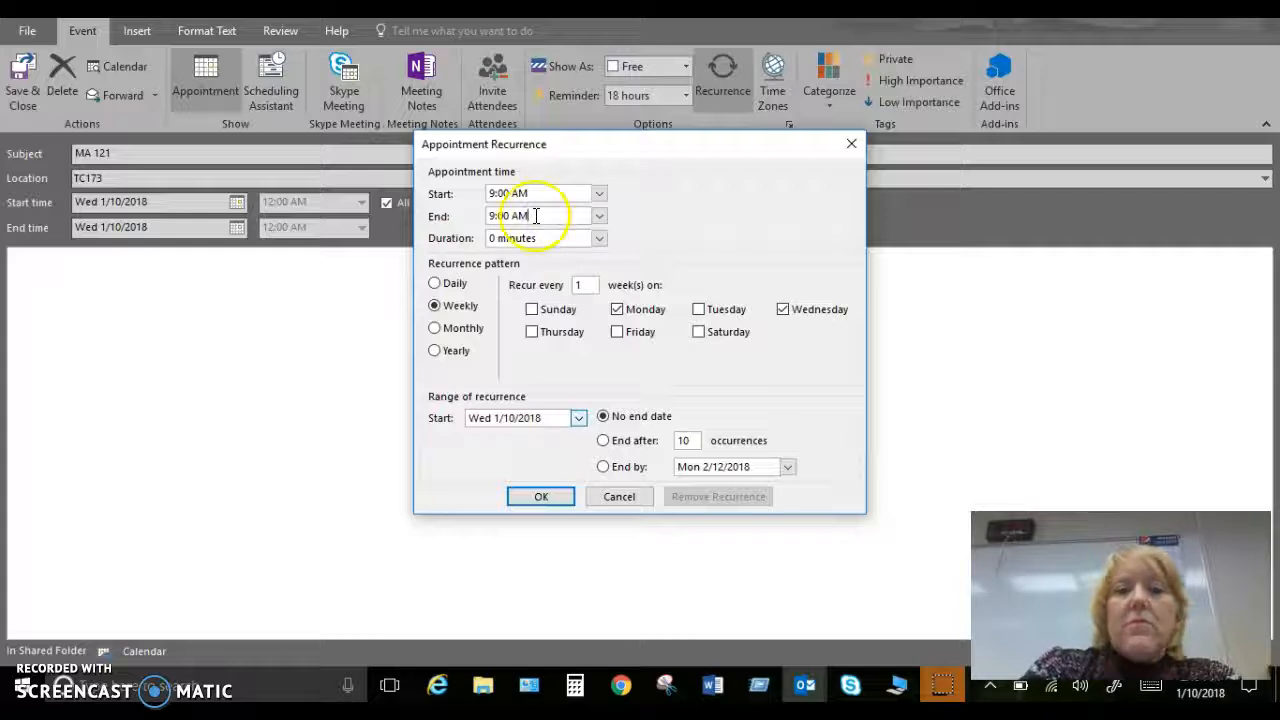
{"action": "left_click_drag", "start_coordinate": [537, 216], "coordinate": [466, 216]}
{"action": "type", "text": "1"}
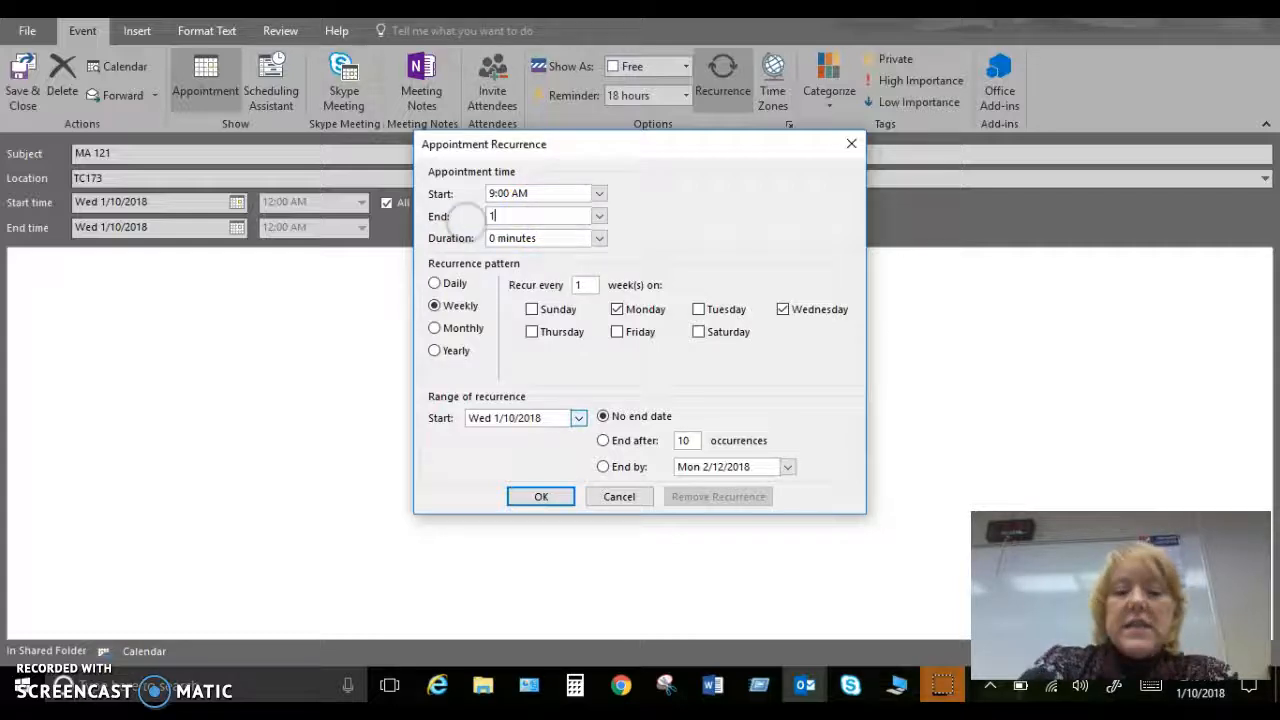
{"action": "type", "text": "0:20 AM"}
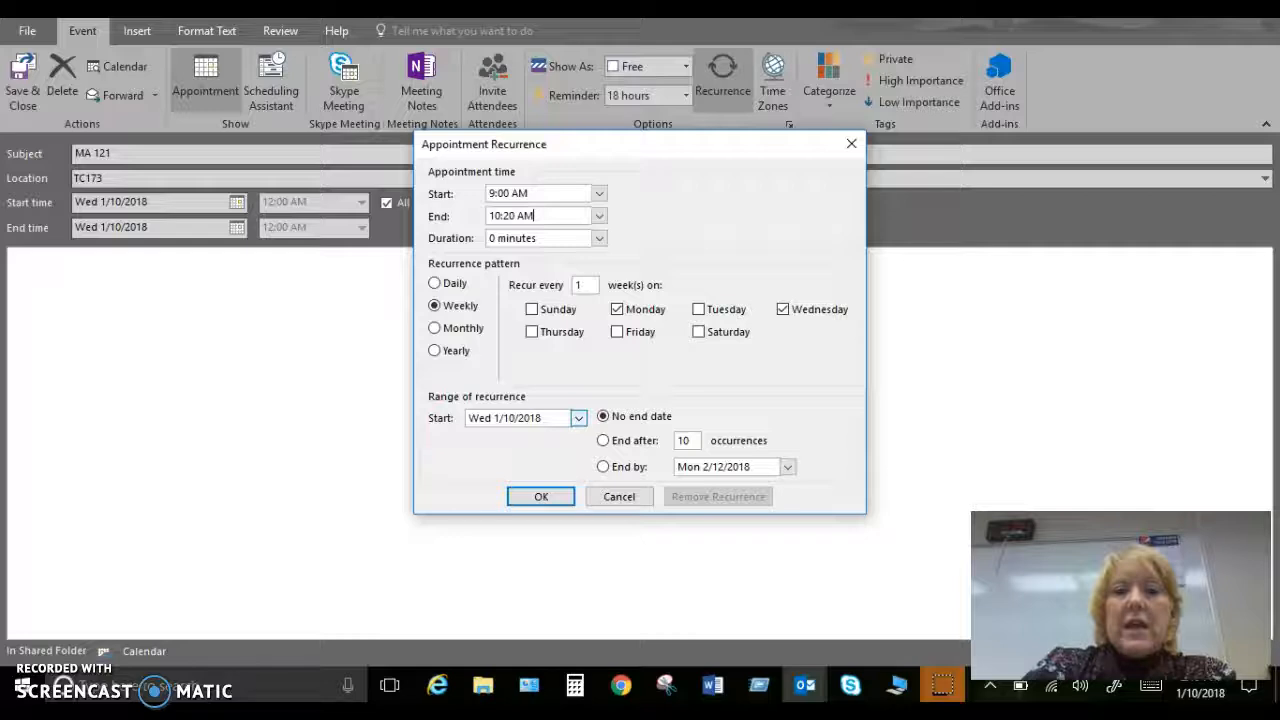
{"action": "left_click", "coordinate": [562, 238]}
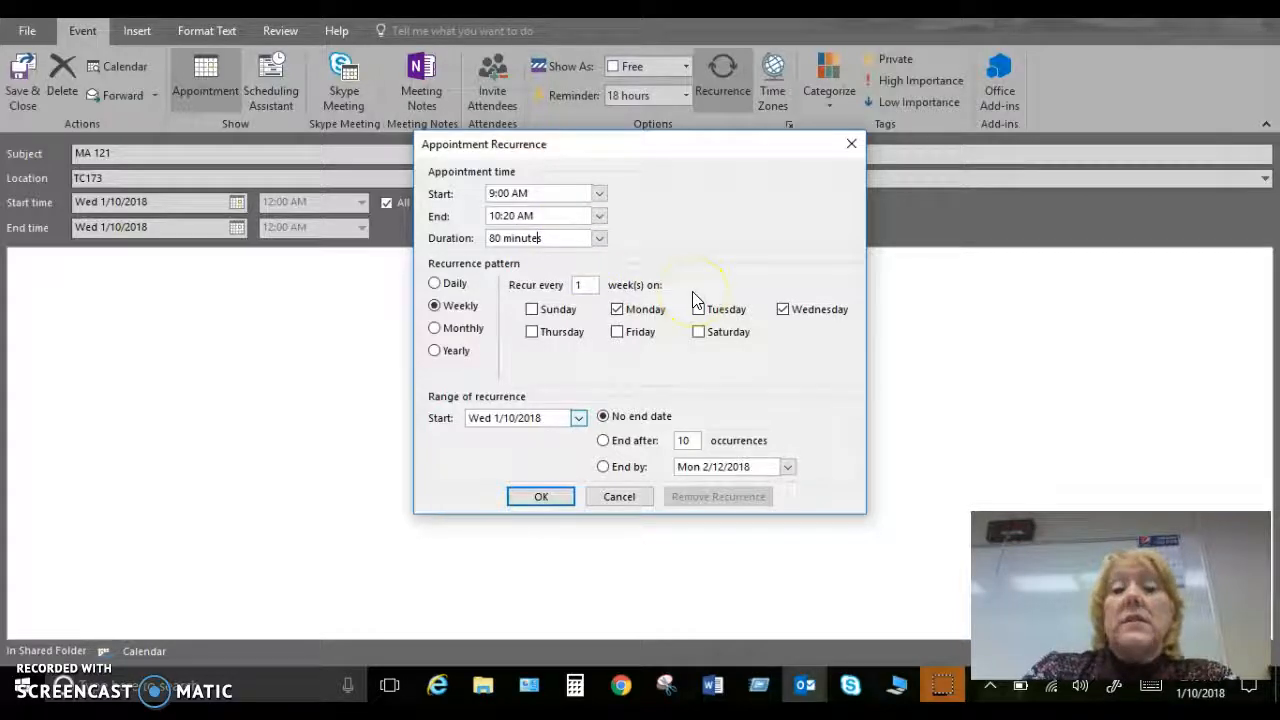
Set the range of recurrence to start Mon 1/8/2018 and end by Wed 5/2/2018, and apply the recurrence
{"action": "left_click", "coordinate": [579, 418]}
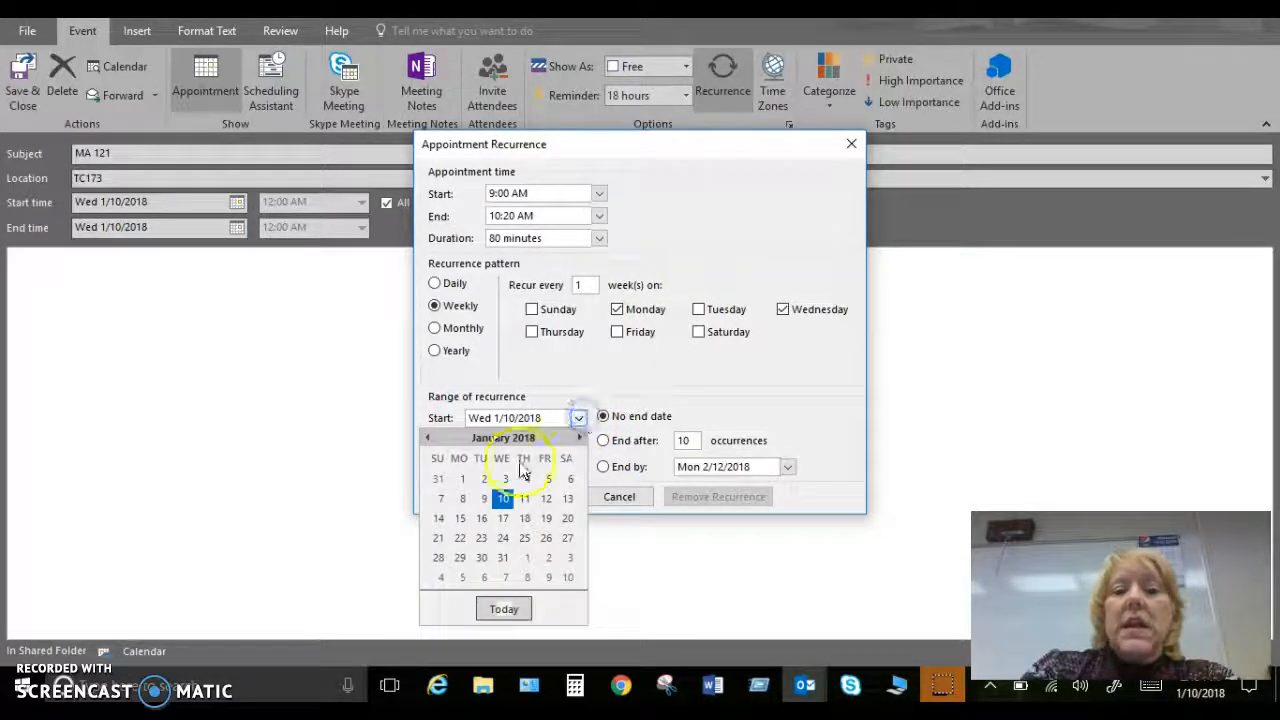
{"action": "left_click", "coordinate": [470, 503]}
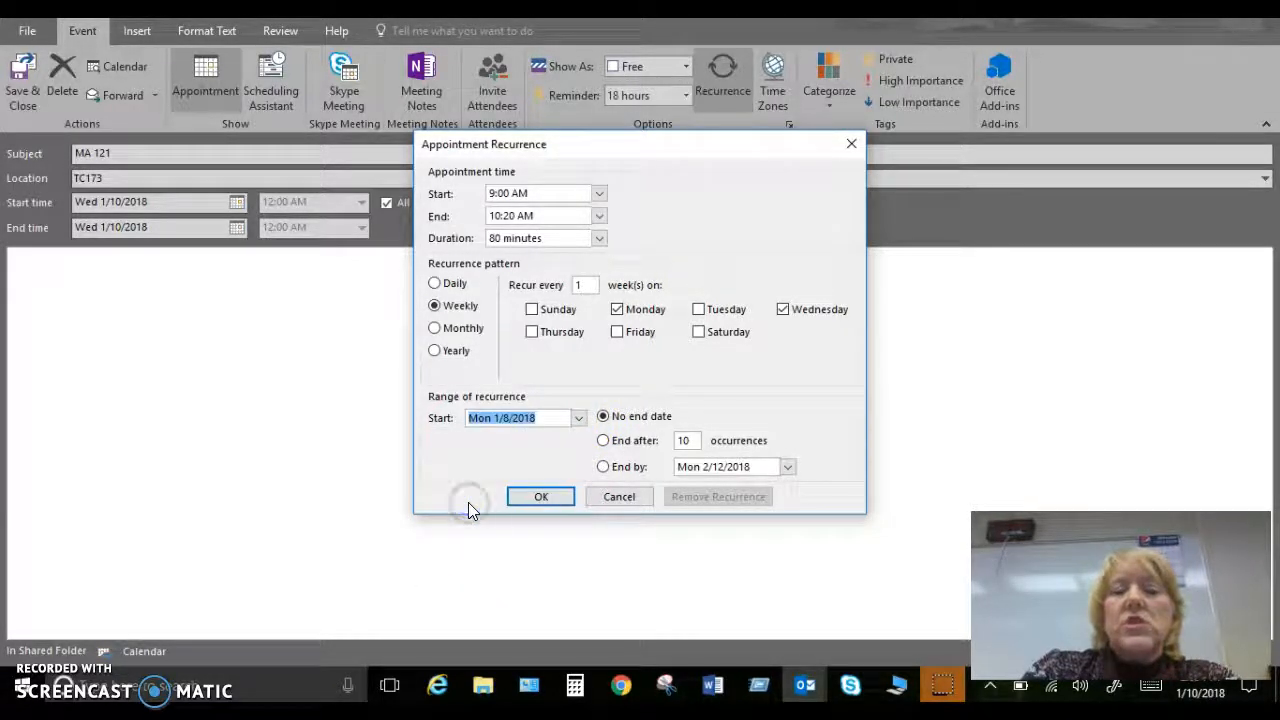
{"action": "left_click", "coordinate": [604, 467]}
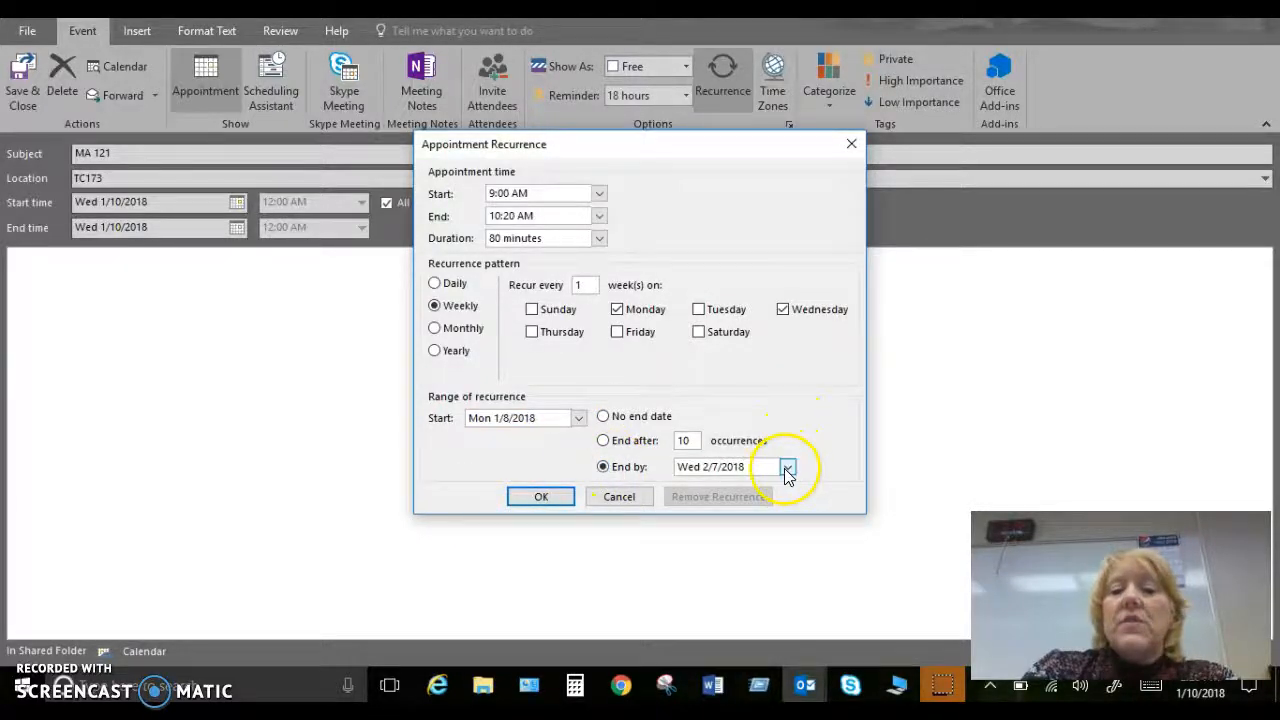
{"action": "left_click", "coordinate": [787, 467]}
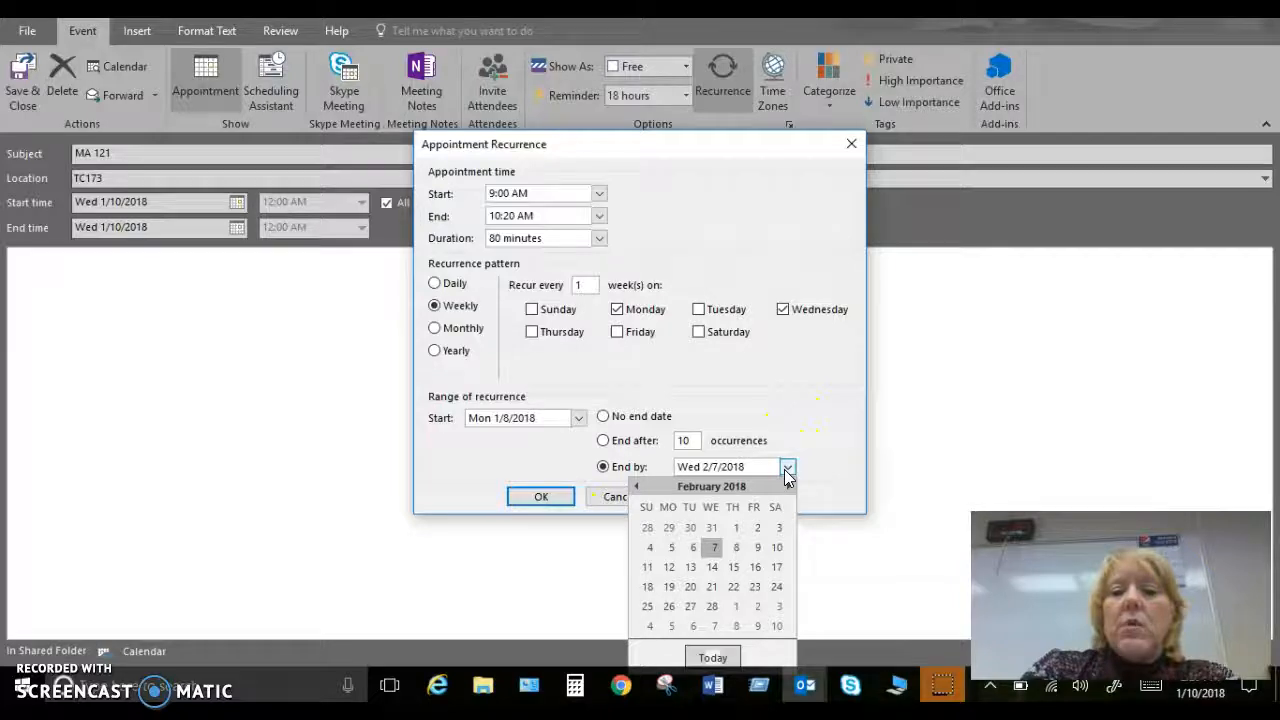
{"action": "left_click", "coordinate": [788, 486]}
{"action": "left_click", "coordinate": [788, 486]}
{"action": "left_click", "coordinate": [788, 486]}
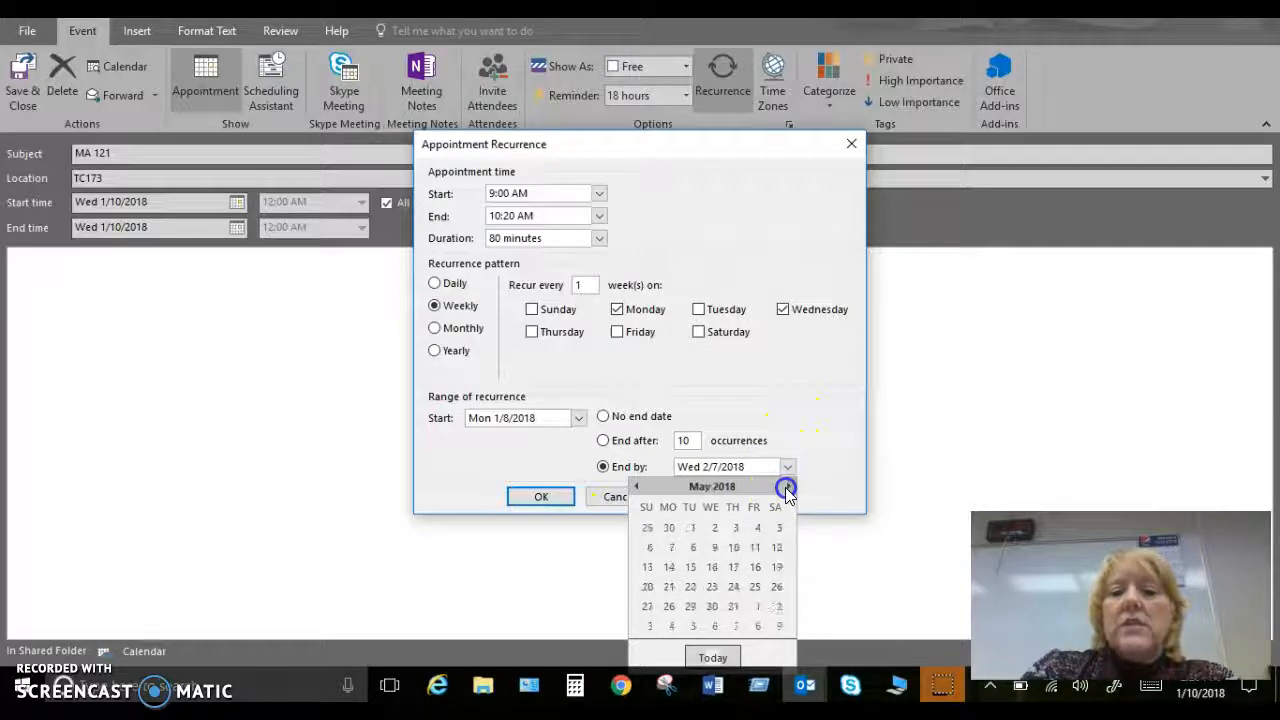
{"action": "left_click", "coordinate": [718, 531]}
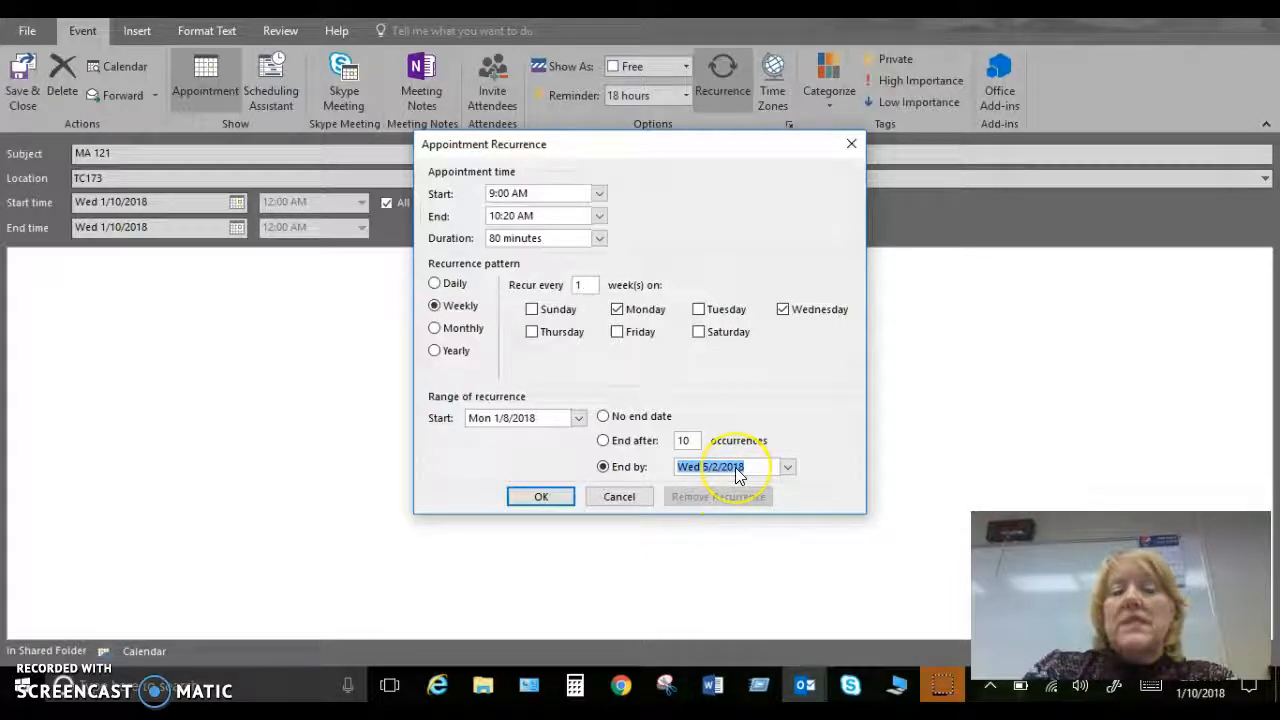
{"action": "left_click", "coordinate": [540, 498]}
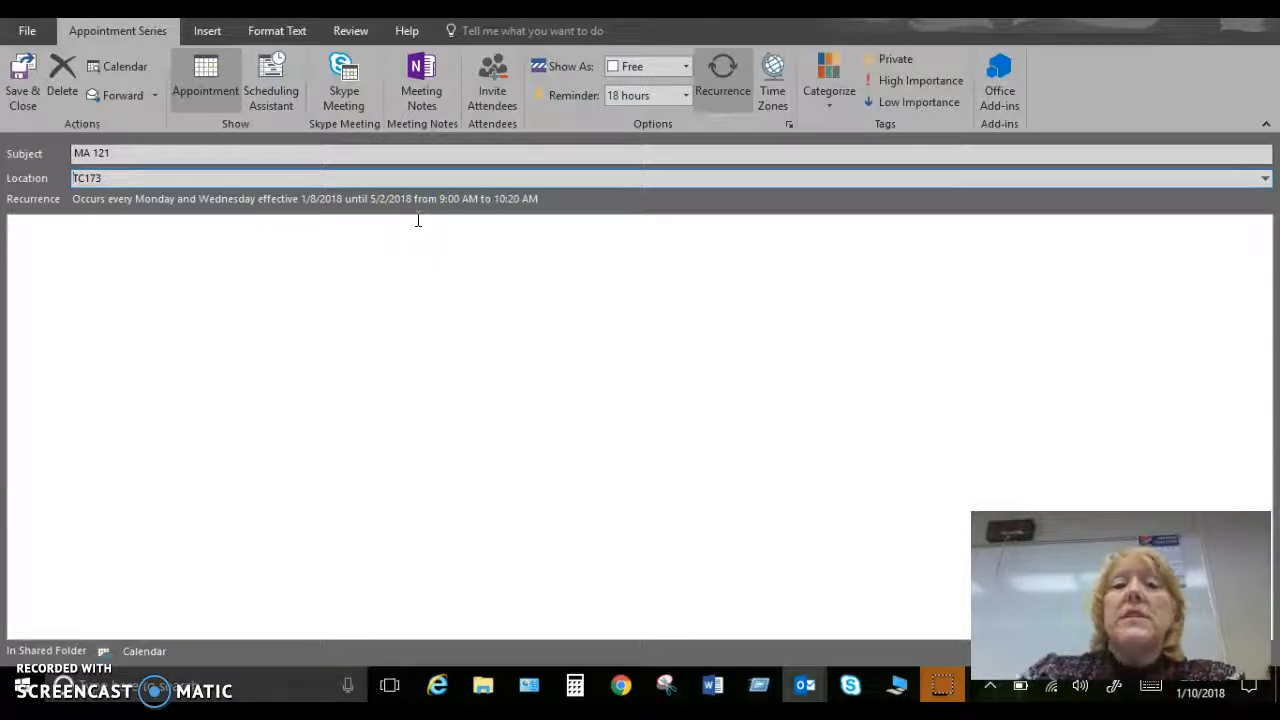
Show the MA 121 series as Busy and set its reminder to 15 minutes
{"action": "left_click", "coordinate": [680, 66]}
{"action": "left_click", "coordinate": [642, 153]}
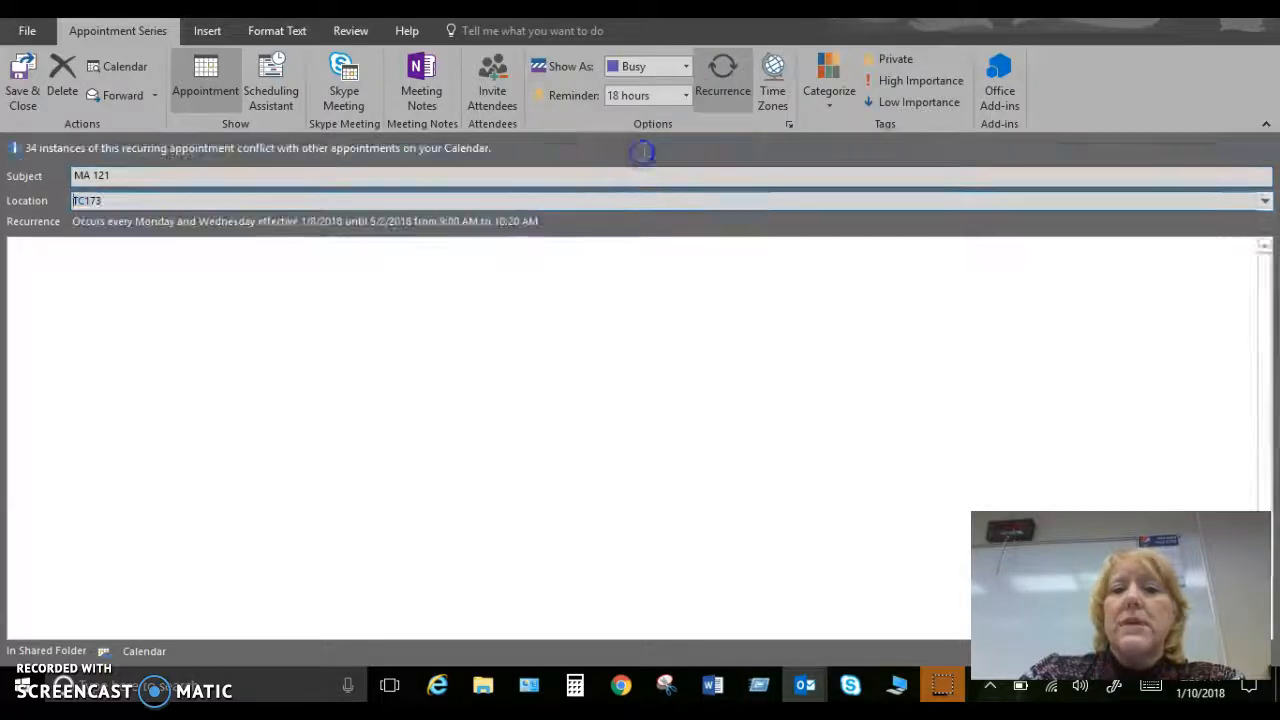
{"action": "left_click", "coordinate": [685, 97]}
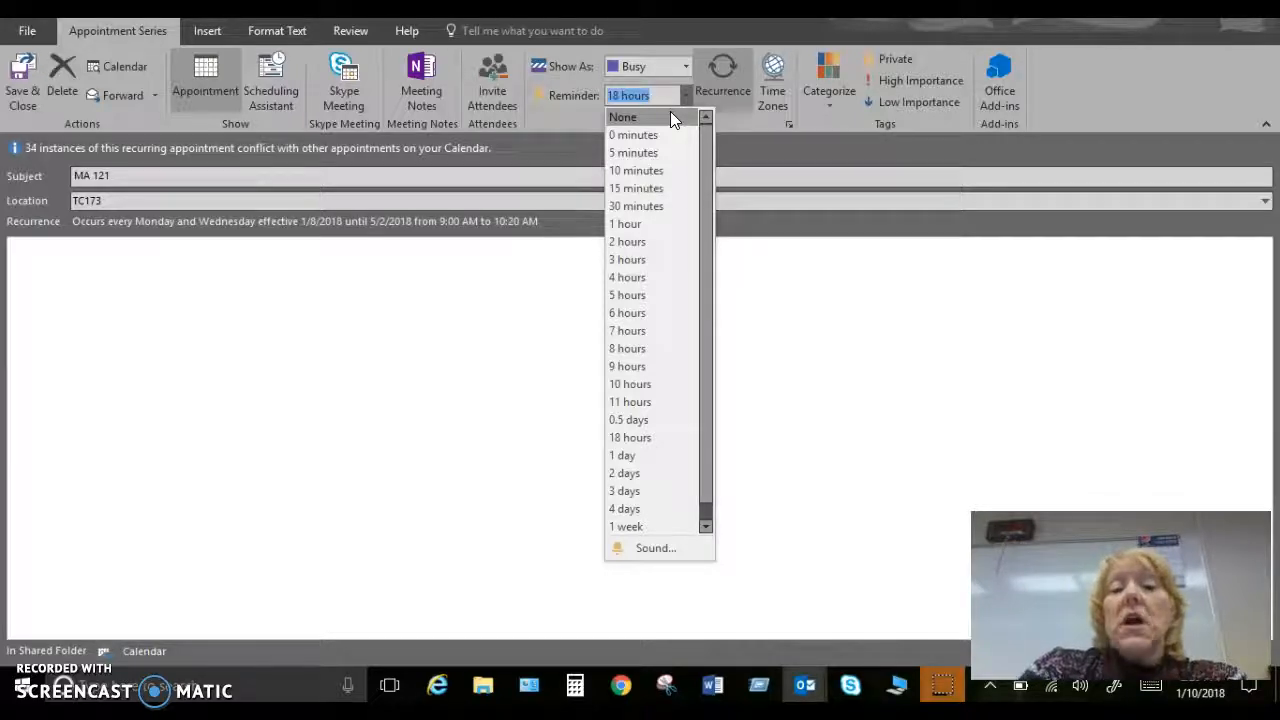
{"action": "left_click", "coordinate": [646, 189]}
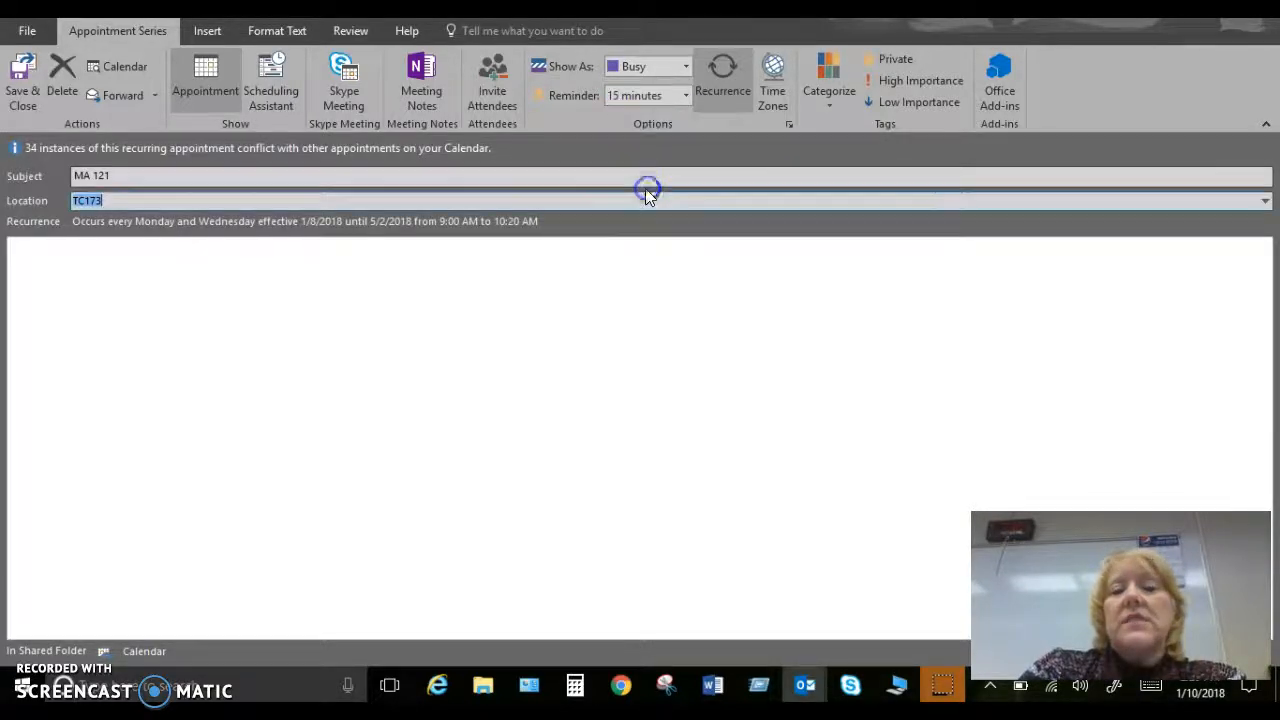
Turn off the MA 121 series reminder by choosing None, and set it back to 15 minutes
{"action": "left_click", "coordinate": [686, 96]}
{"action": "left_click", "coordinate": [630, 118]}
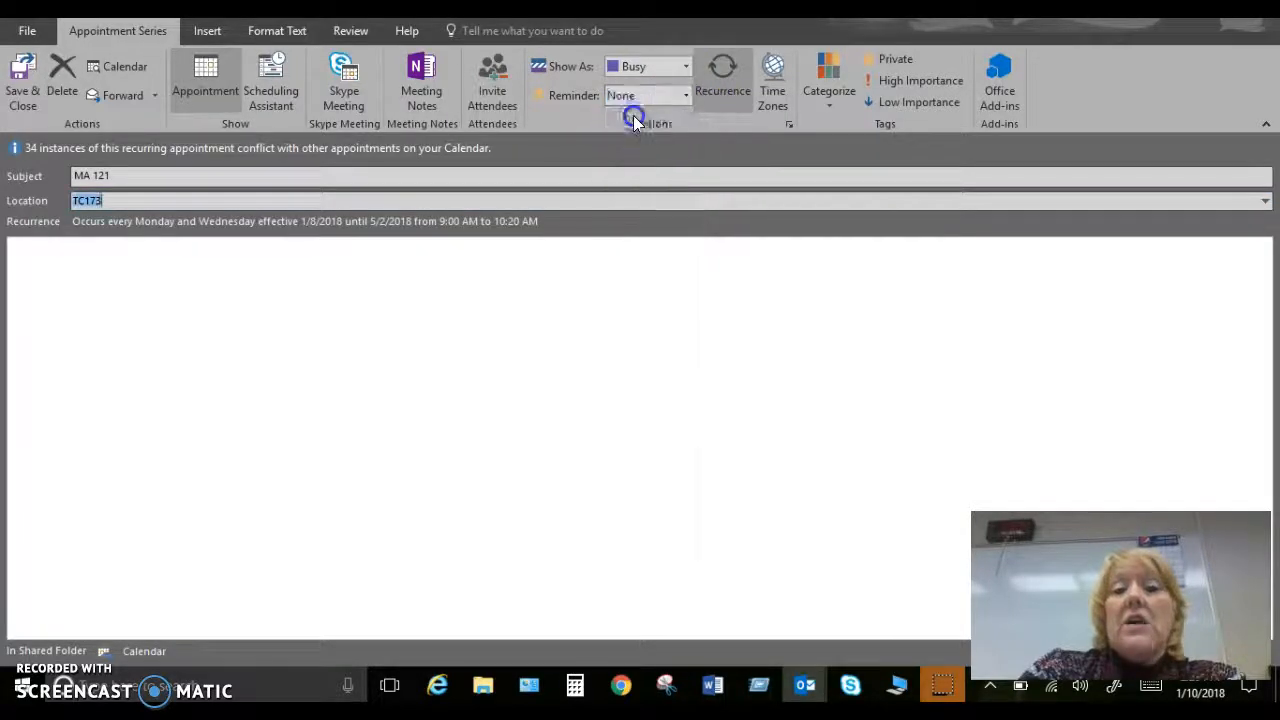
{"action": "left_click", "coordinate": [686, 97]}
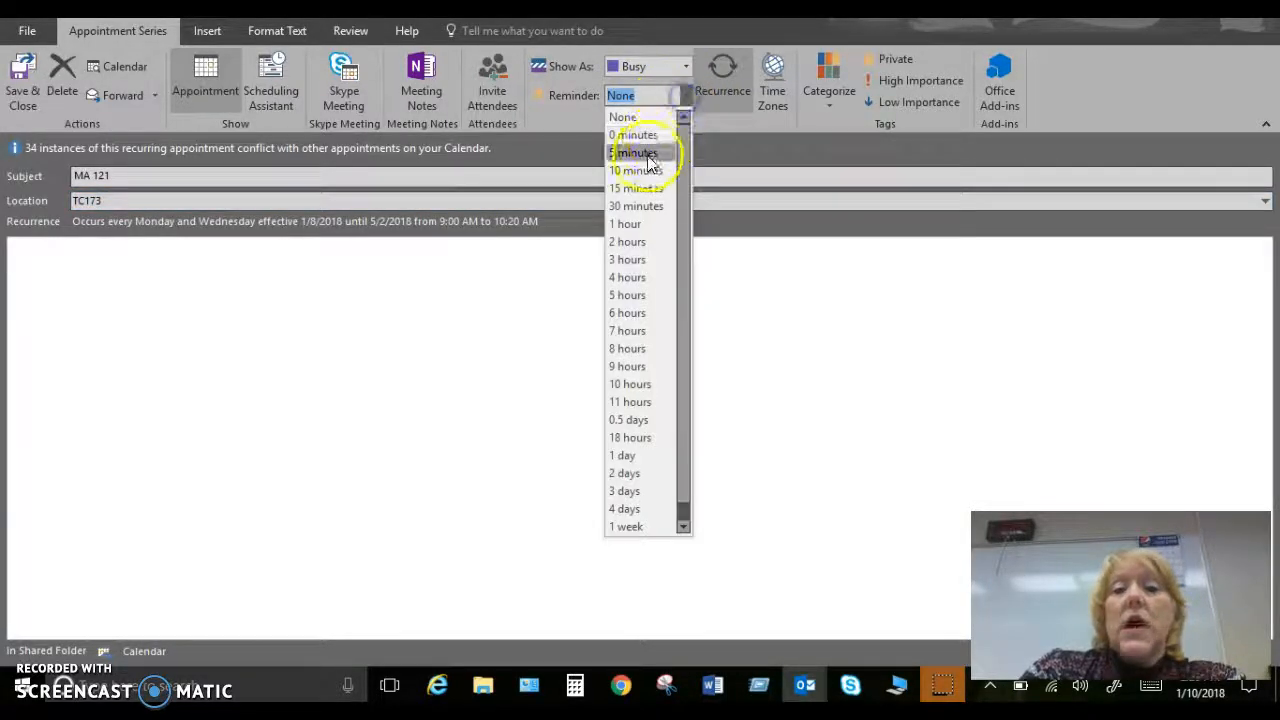
{"action": "left_click", "coordinate": [647, 189]}
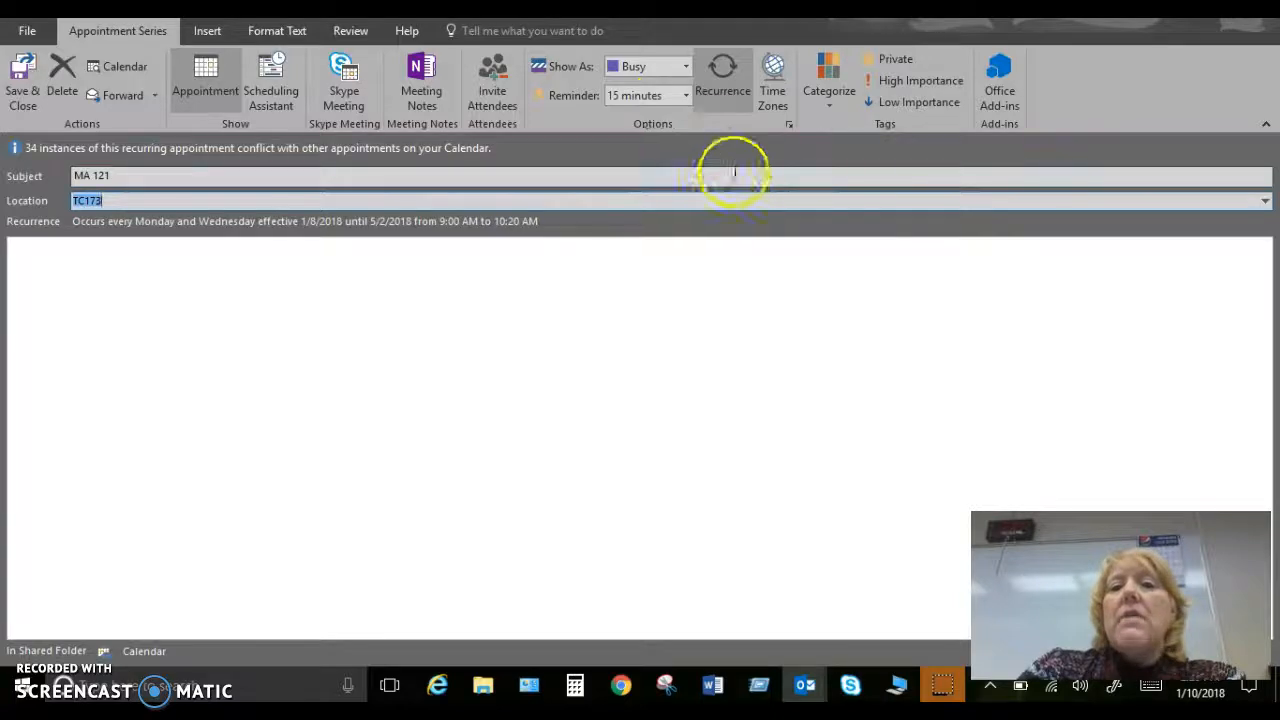
Assign the Gray Category to the MA 121 series, and save and close the appointment
{"action": "left_click", "coordinate": [819, 103]}
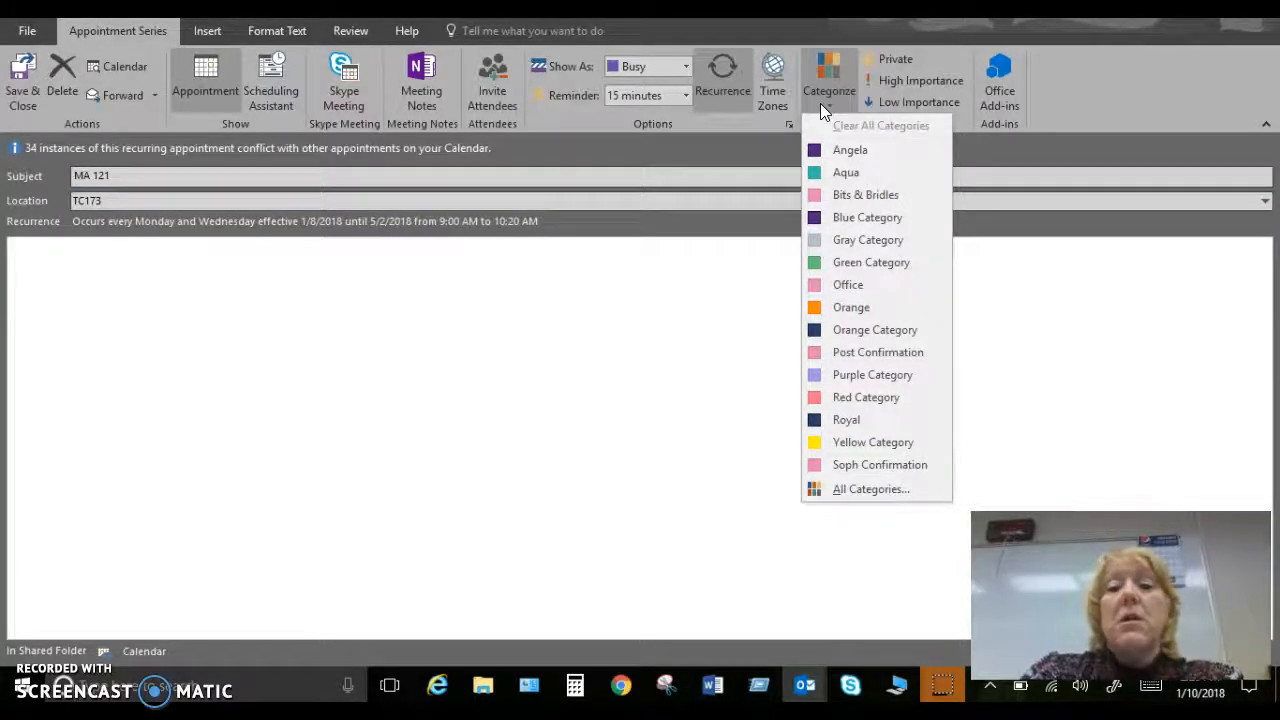
{"action": "left_click", "coordinate": [818, 240]}
{"action": "left_click", "coordinate": [230, 192]}
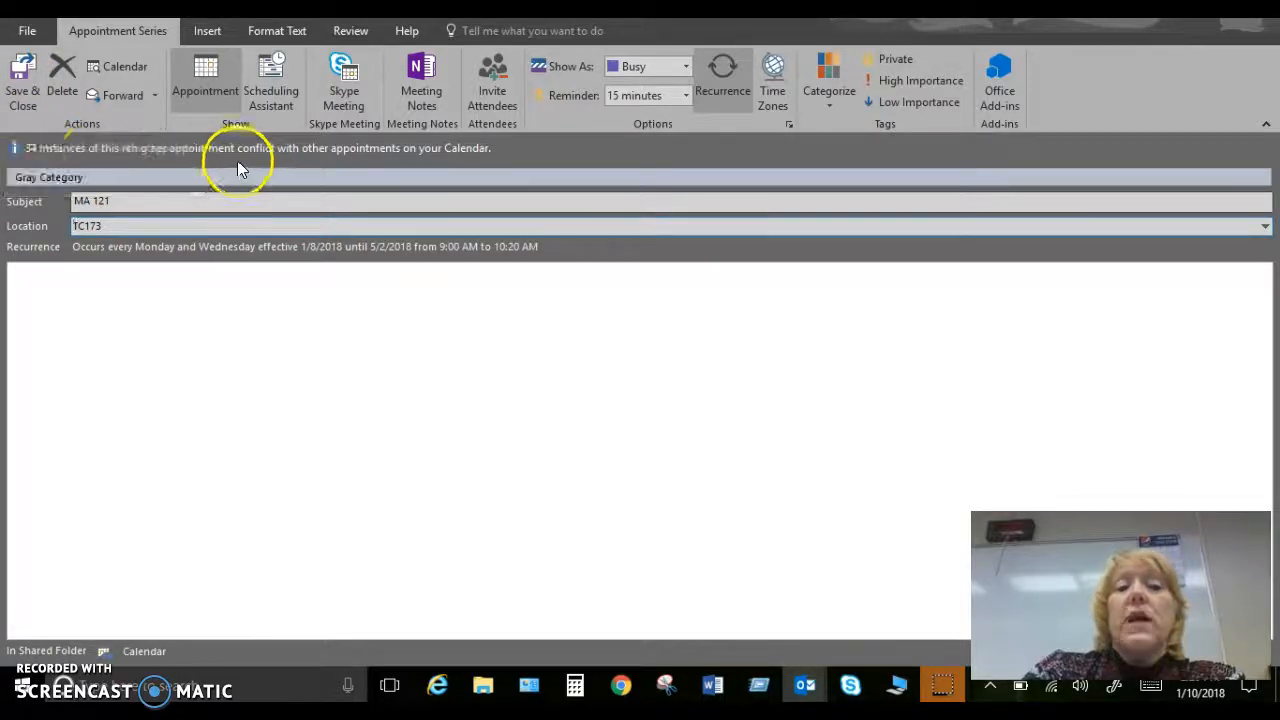
{"action": "left_click", "coordinate": [20, 76]}
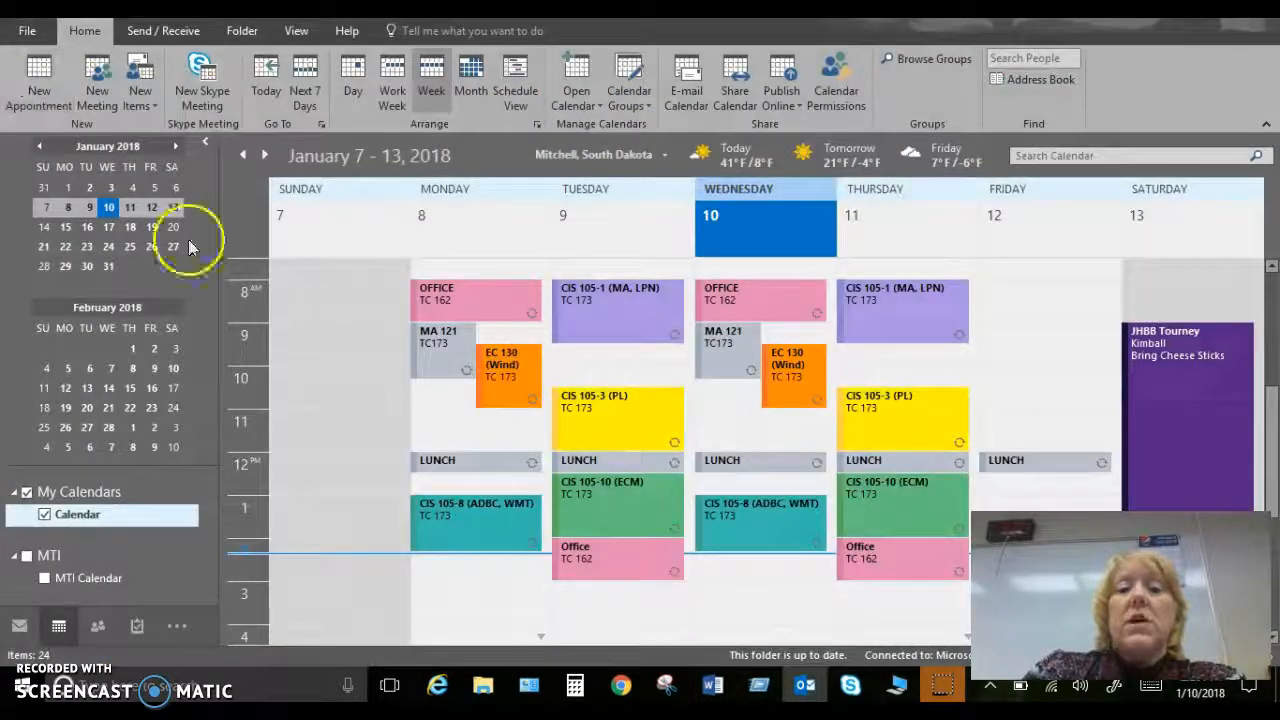
{"action": "mouse_move", "coordinate": [440, 358]}
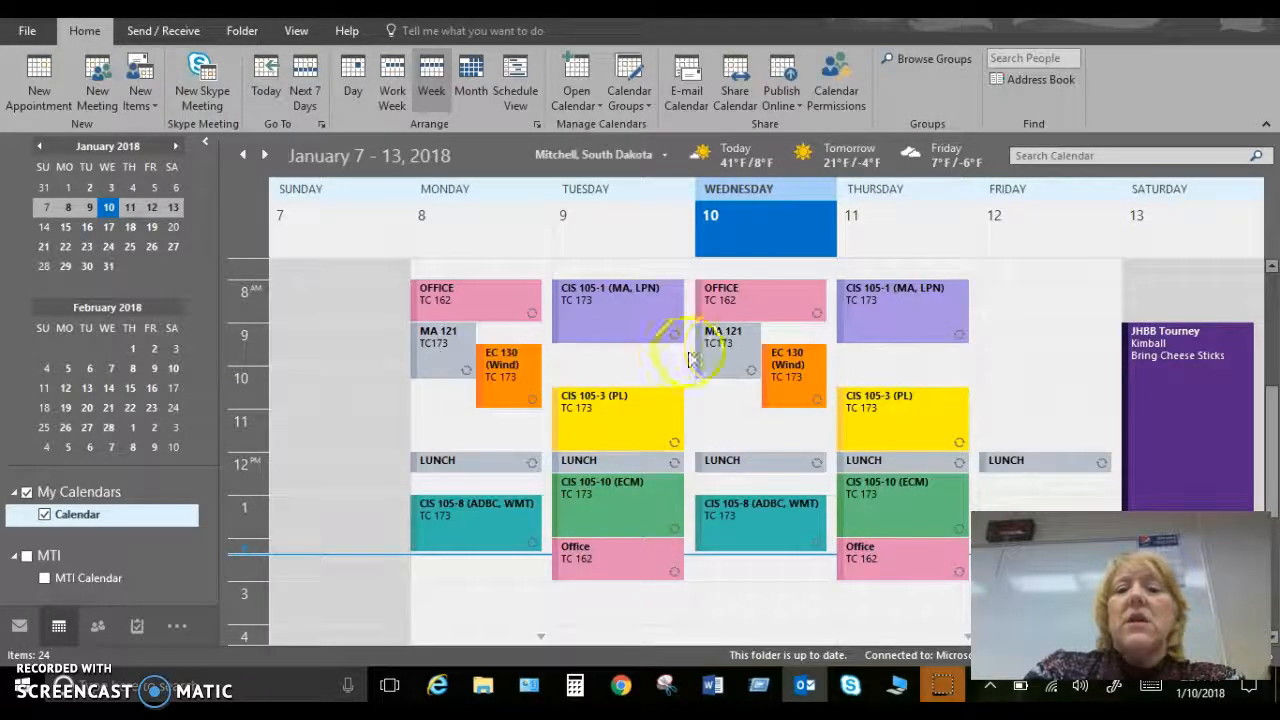
{"action": "mouse_move", "coordinate": [718, 355]}
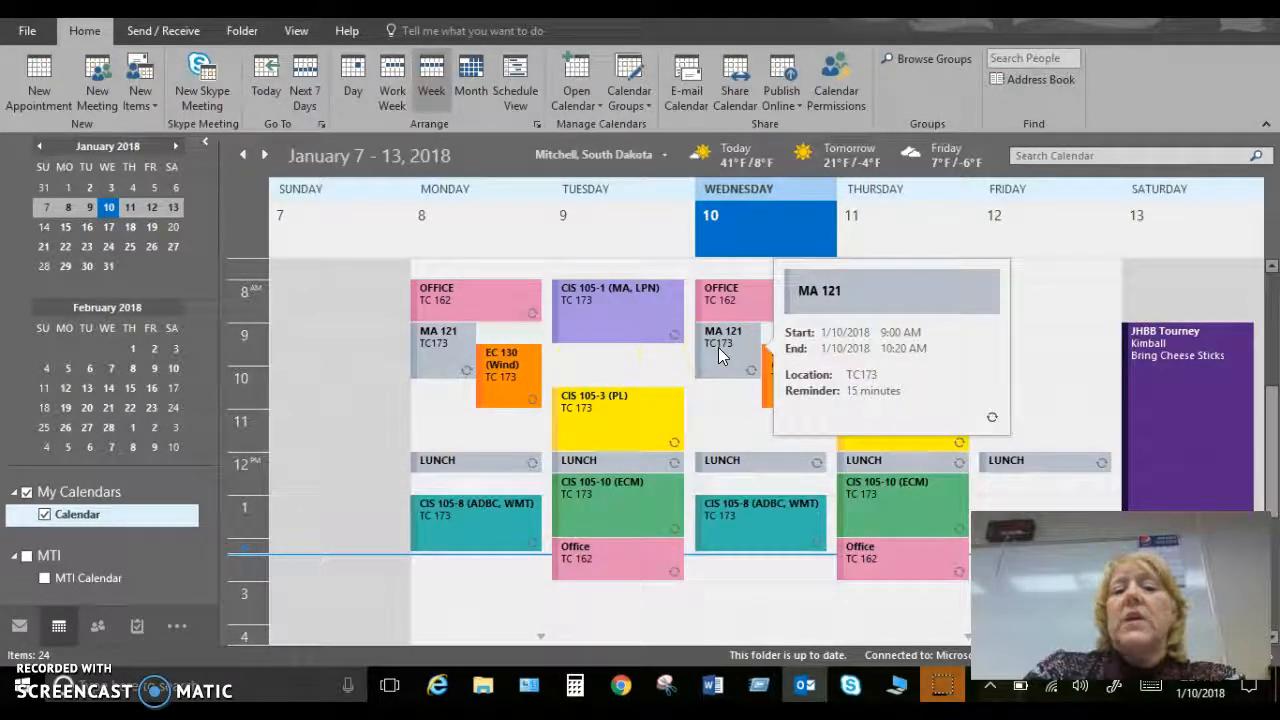
{"action": "mouse_move", "coordinate": [519, 370]}
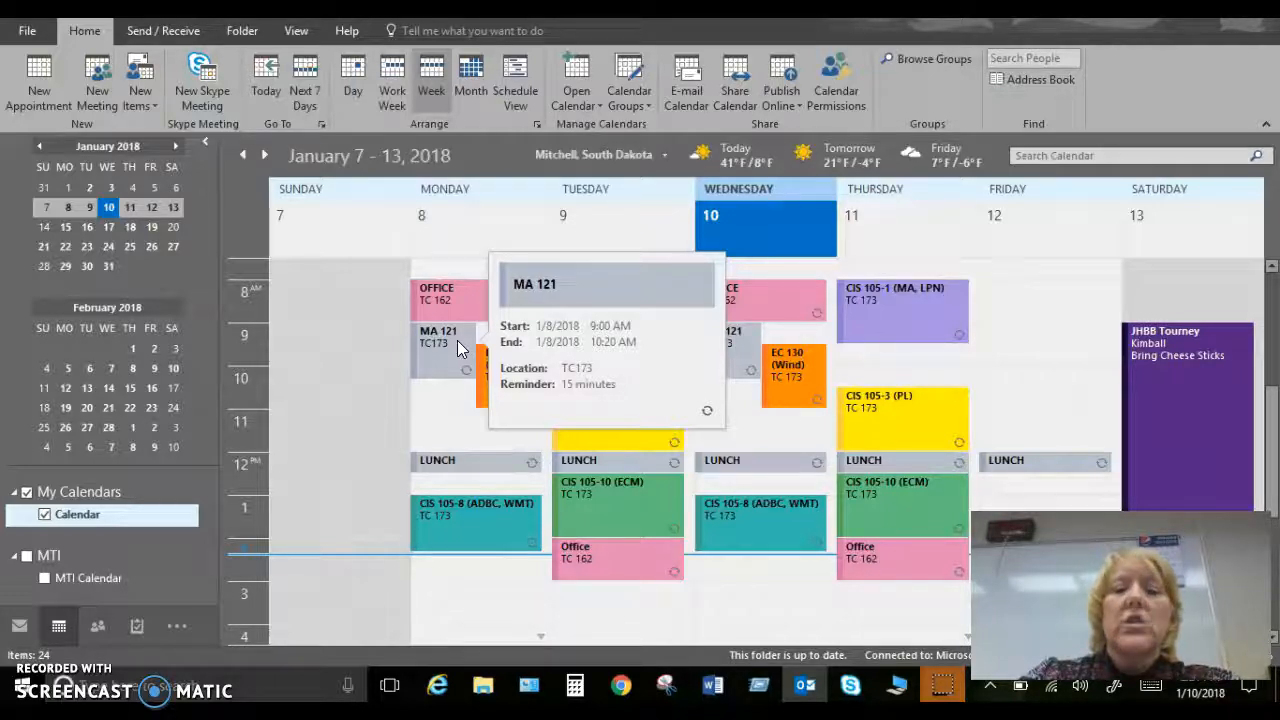
Switch to Chrome and open the bookmarked Mitchell Technical Institute website in a new tab
{"action": "left_click", "coordinate": [621, 685]}
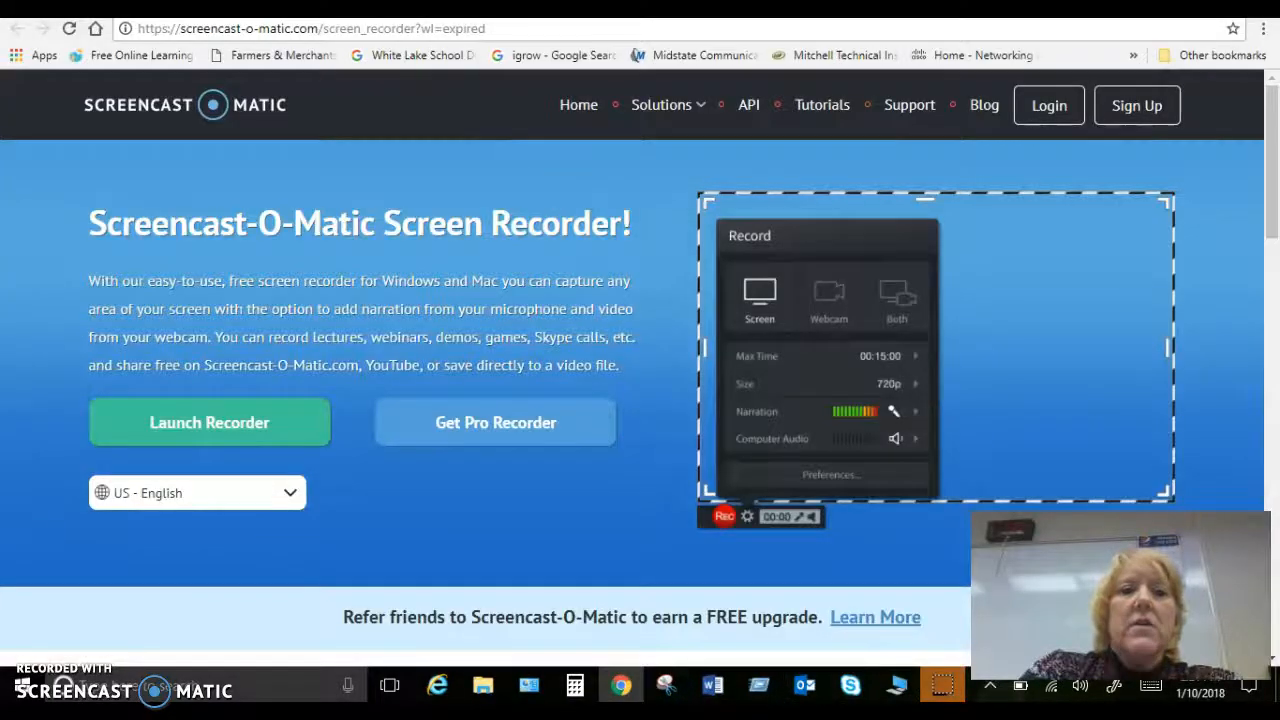
{"action": "left_click", "coordinate": [291, 8]}
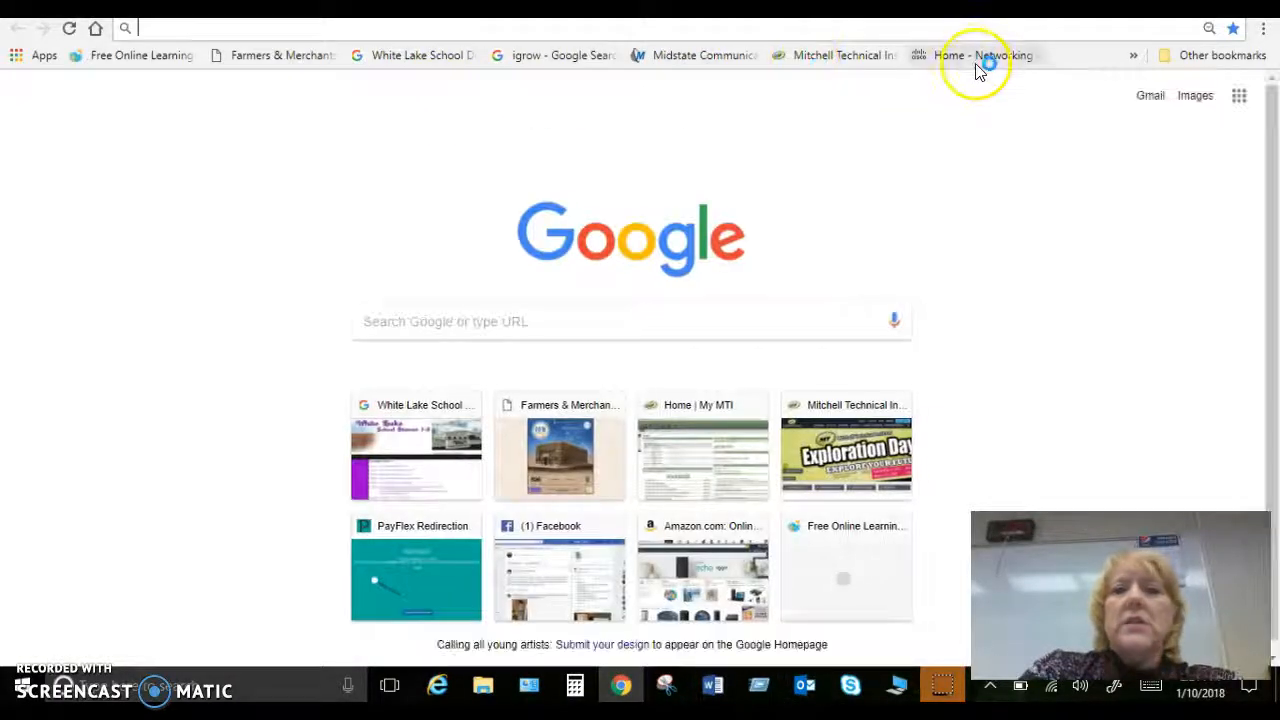
{"action": "left_click", "coordinate": [851, 57]}
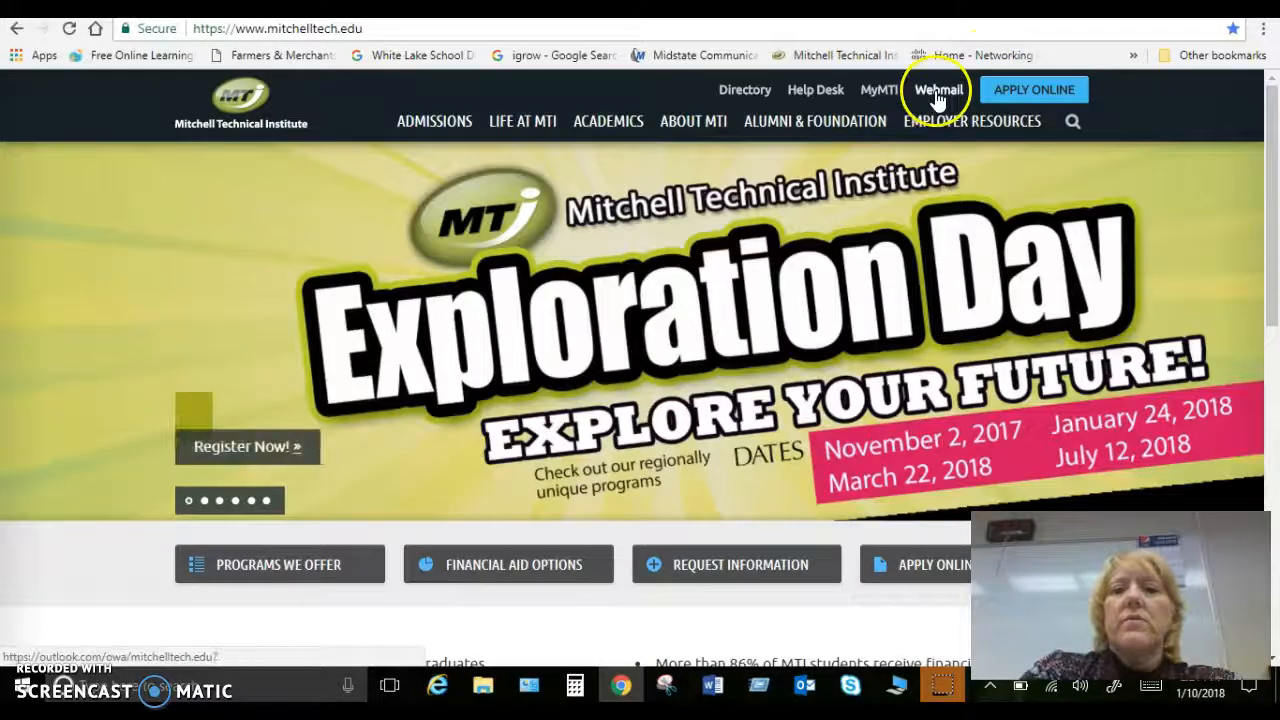
Open the MyMTI portal from the Mitchell Technical Institute website
{"action": "left_click", "coordinate": [938, 92]}
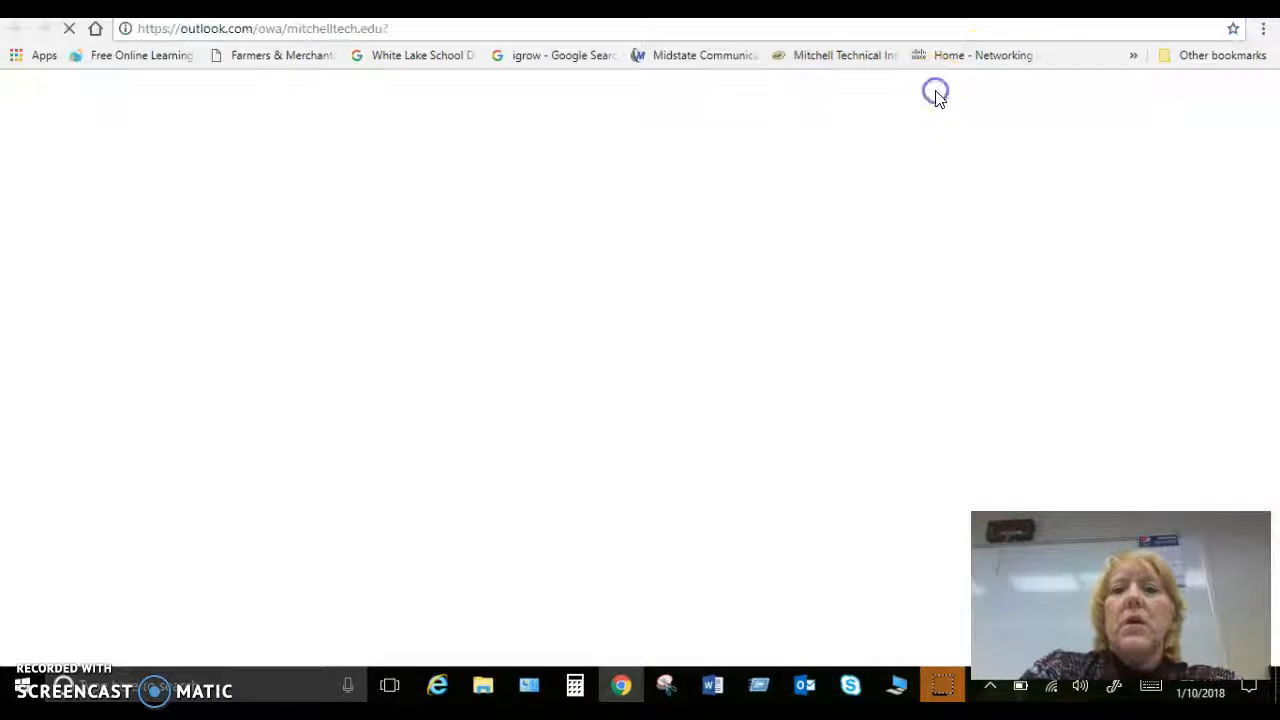
{"action": "left_click", "coordinate": [851, 57]}
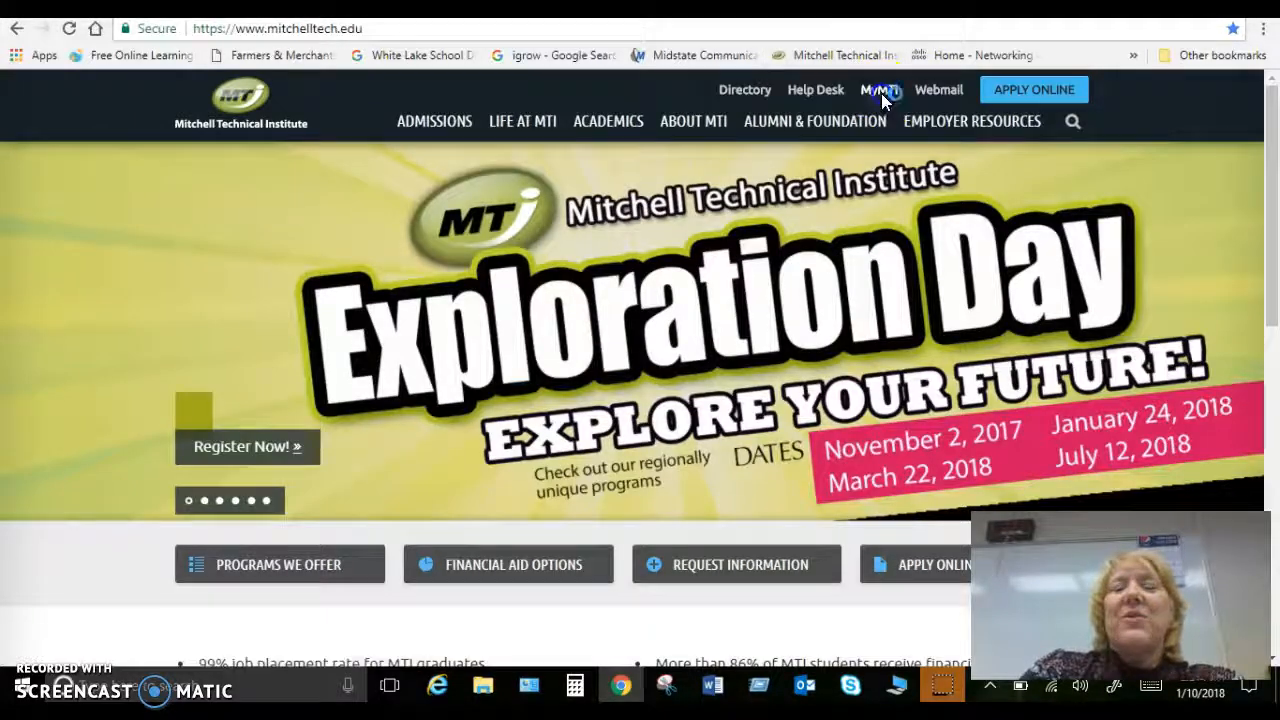
{"action": "left_click", "coordinate": [880, 92]}
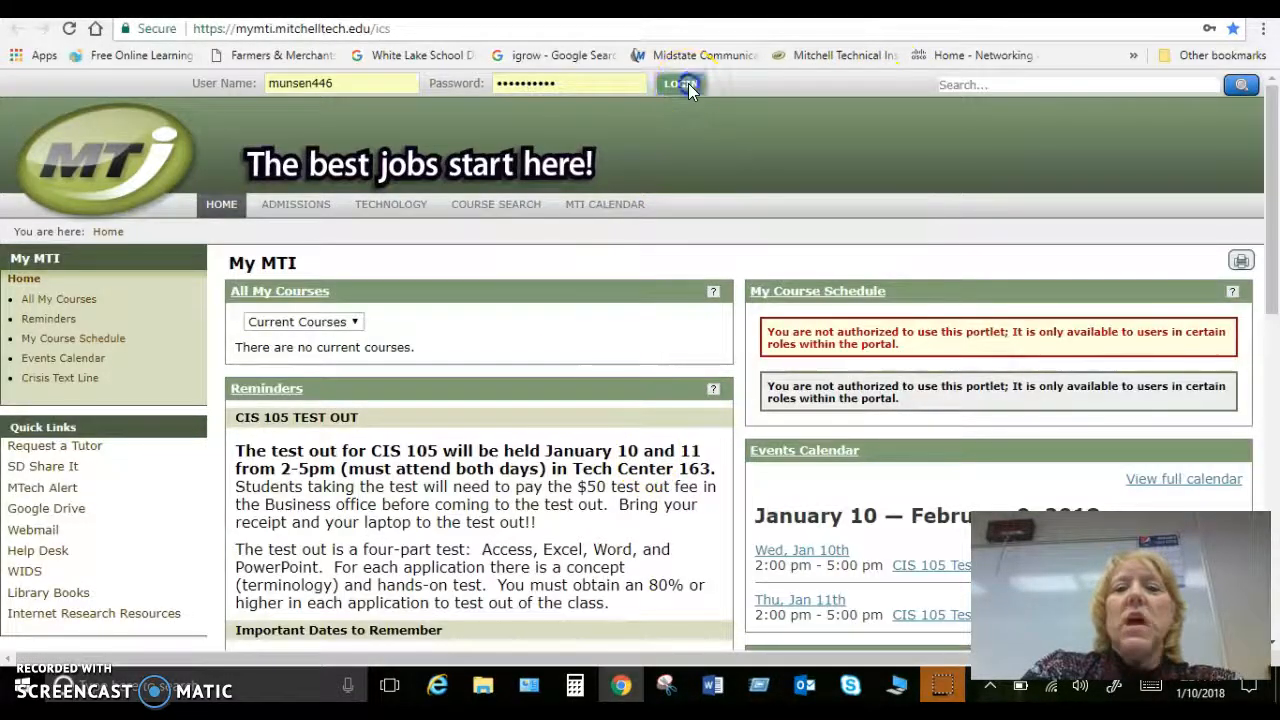